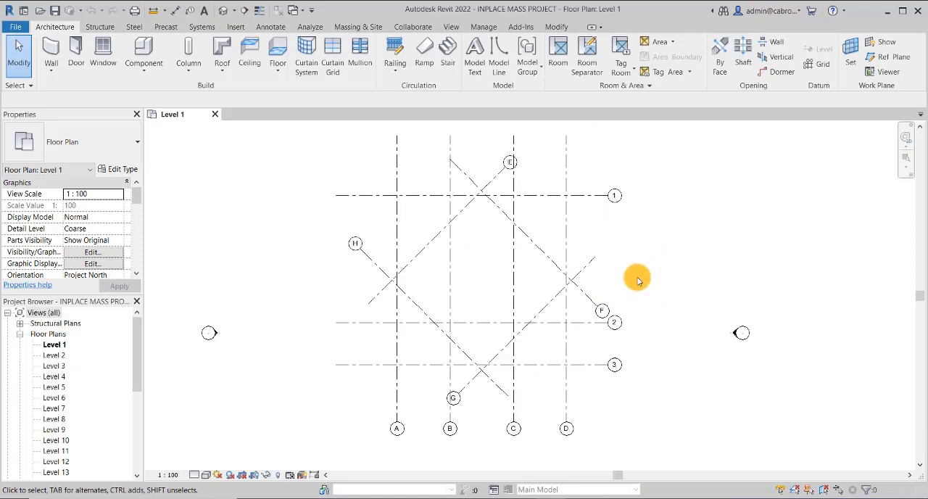
scroll(638, 280, "down", 1)
middle_click_drag(695, 282, 635, 281)
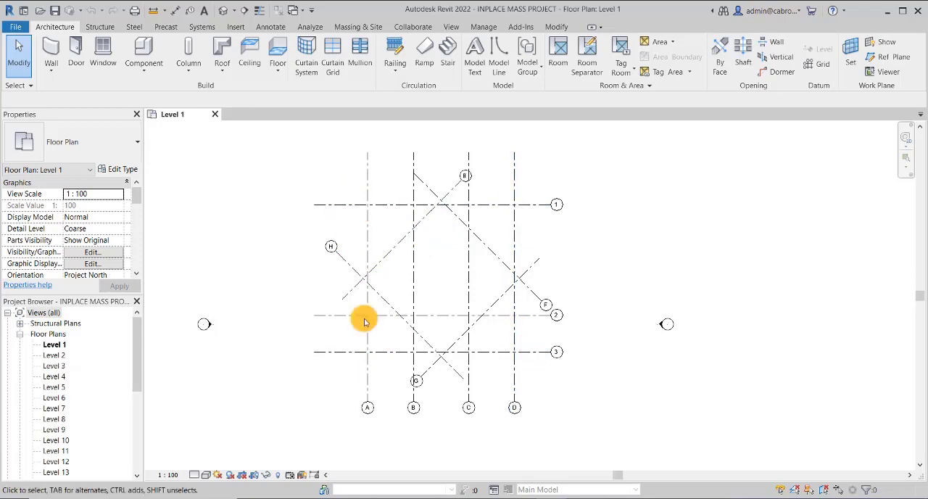
middle_click_drag(646, 251, 600, 276)
scroll(573, 276, "down", 1)
scroll(429, 356, "up", 2)
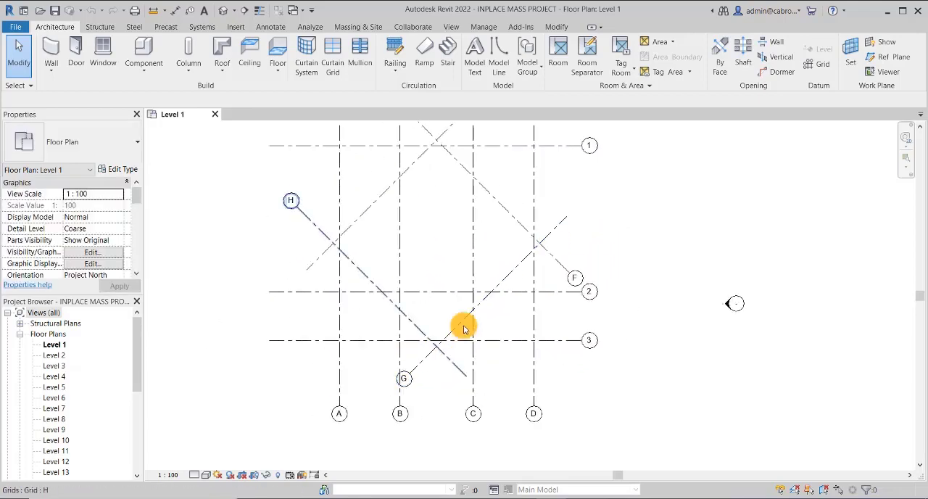
scroll(464, 328, "down", 1)
Show the grid bubbles at the upper ends of grids D and C
left_click(514, 187)
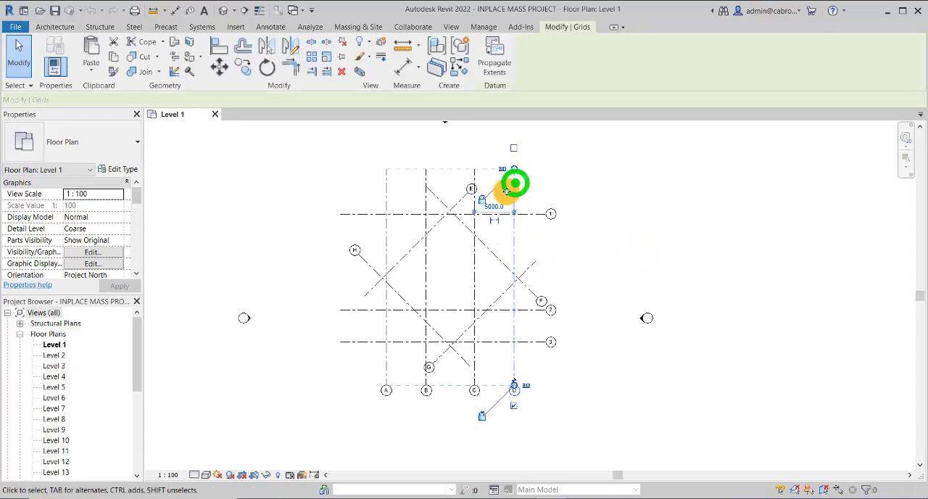
left_click(474, 168)
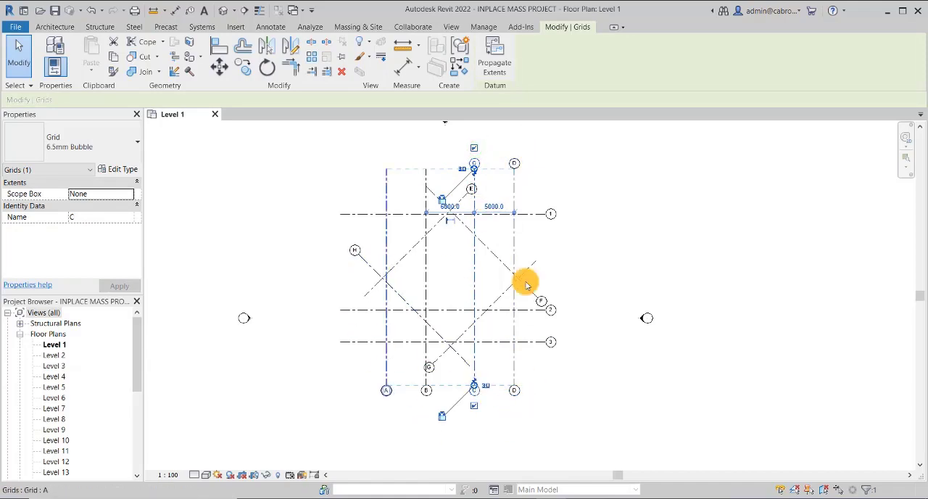
left_click(587, 178)
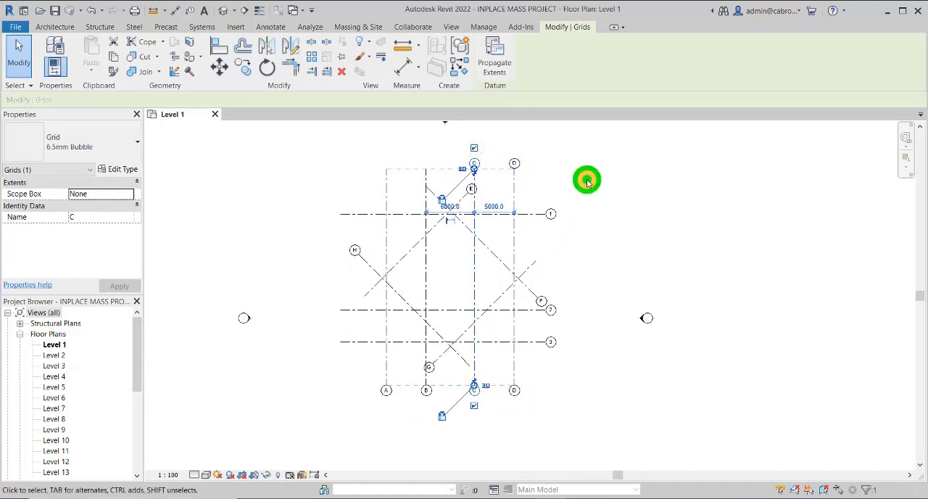
Enable Plan View Symbols End 1 (Default) in the 6.5mm Bubble grid type, using grid B to reach the type
left_click(426, 178)
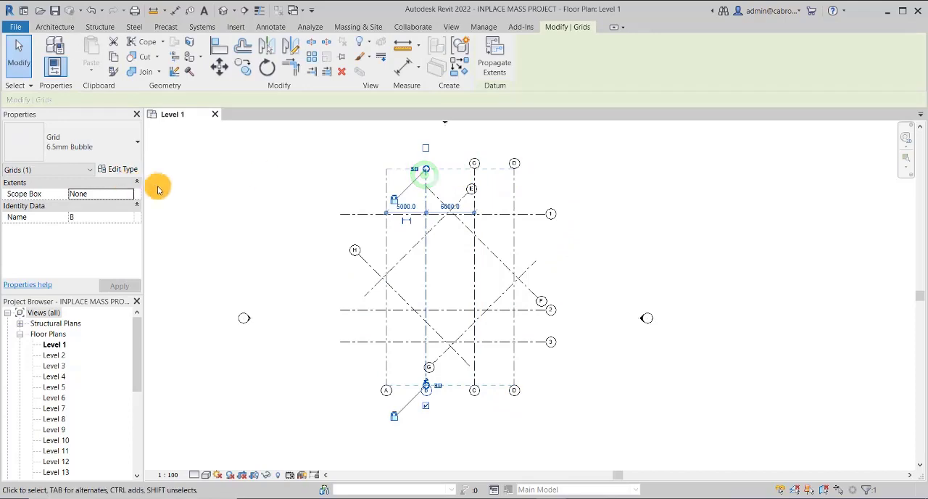
left_click(119, 170)
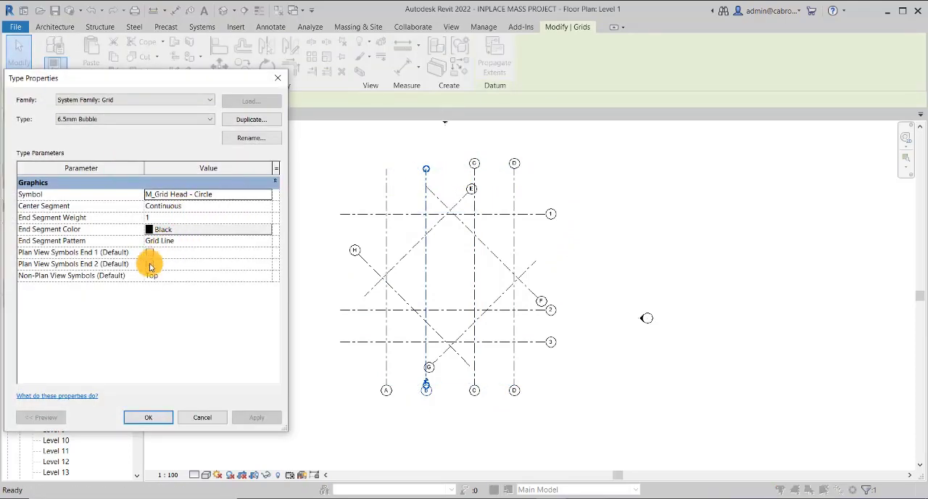
left_click(149, 252)
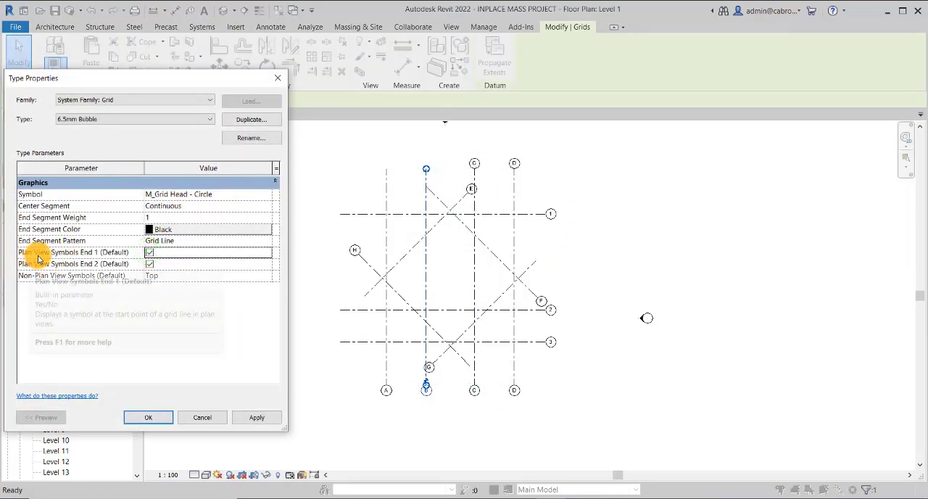
left_click(259, 417)
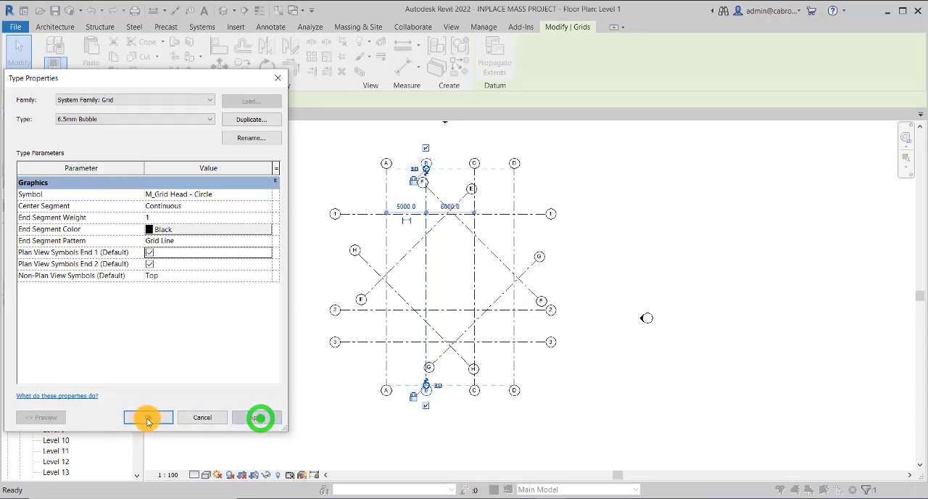
left_click(149, 417)
left_click(639, 226)
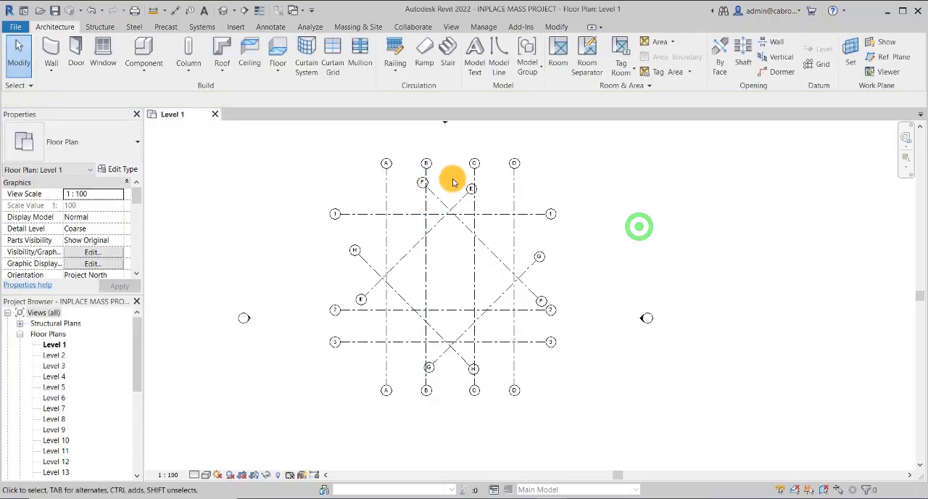
scroll(452, 255, "up", 2)
middle_click_drag(445, 135, 438, 155)
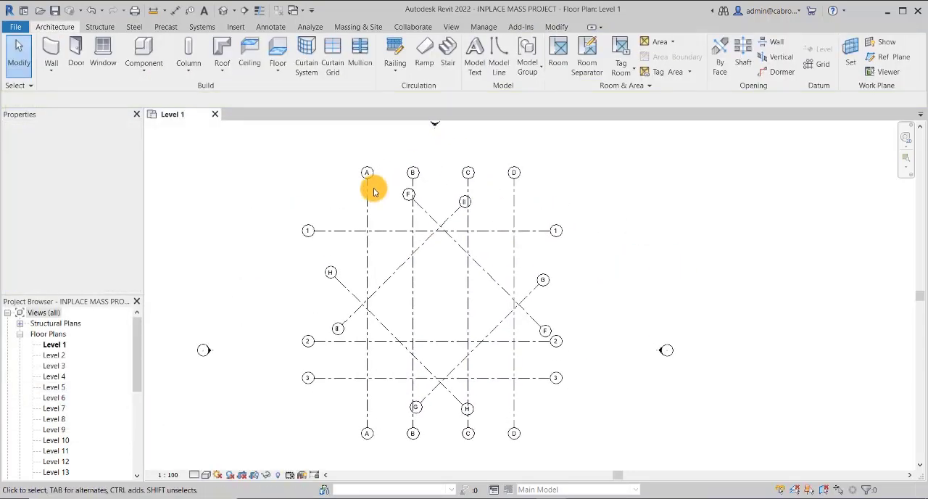
mouse_move(620, 204)
middle_mouse_down()
mouse_move(642, 214)
mouse_move(616, 197)
middle_mouse_up()
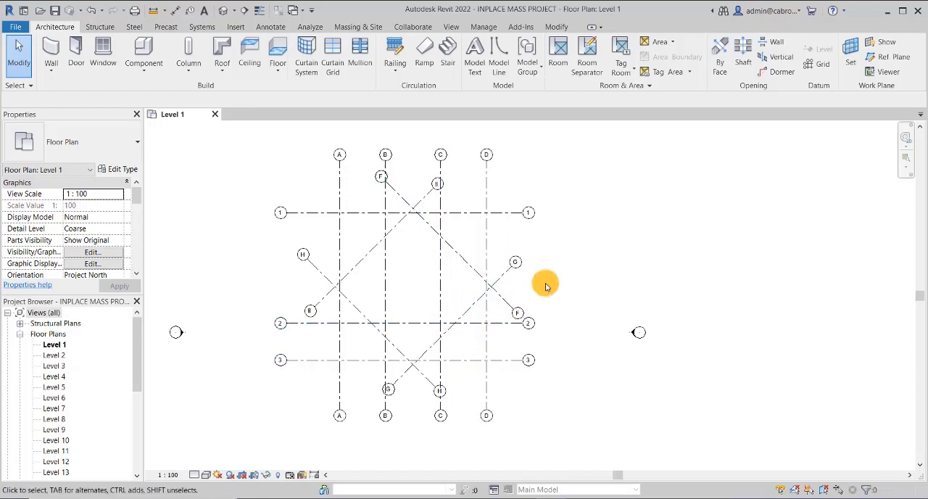
left_click(596, 240)
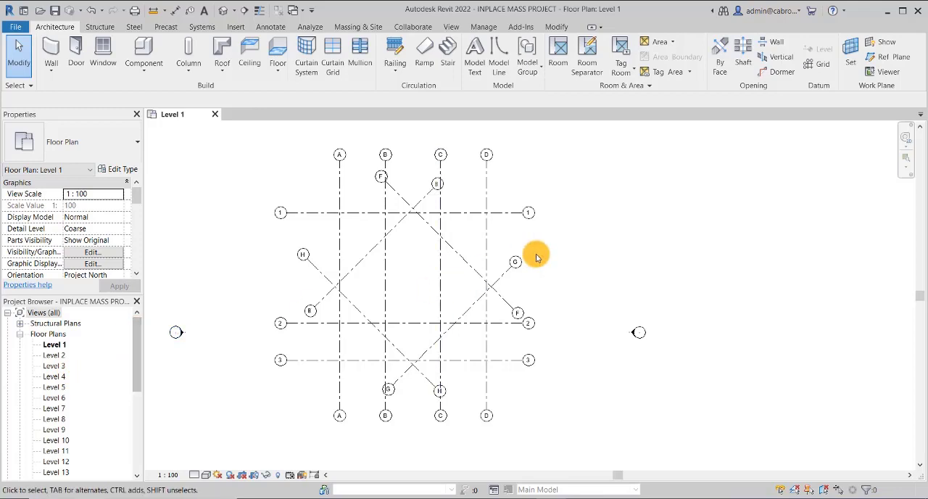
middle_click_drag(528, 256, 611, 240)
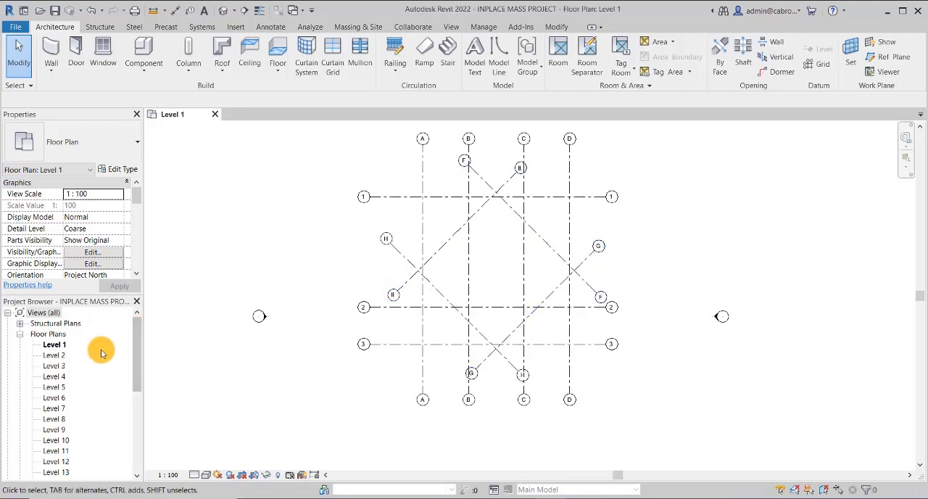
Open the South elevation and examine the levels from Level 16 down to Level 1
left_click_drag(136, 337, 136, 429)
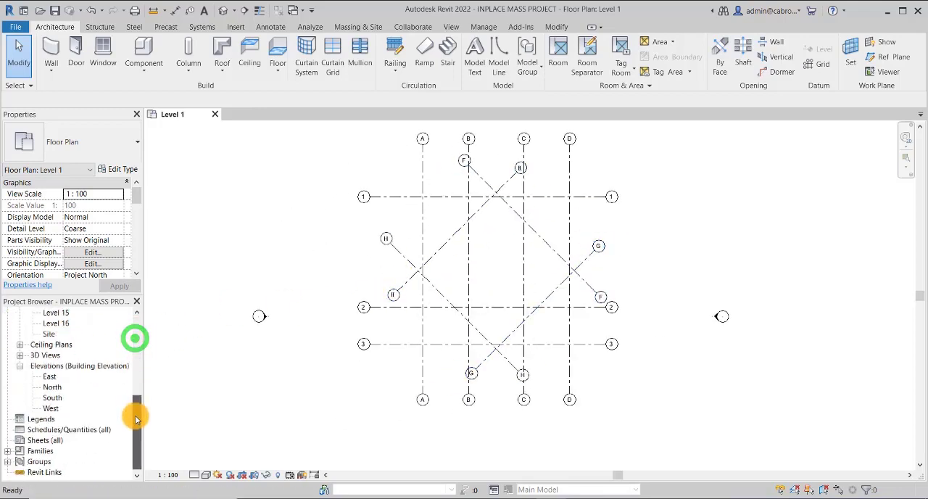
double_click(53, 398)
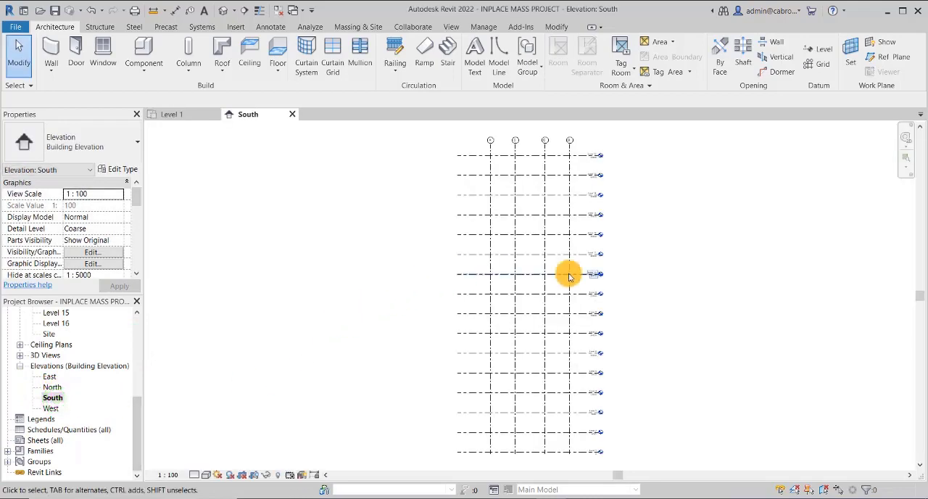
scroll(551, 149, "up", 6)
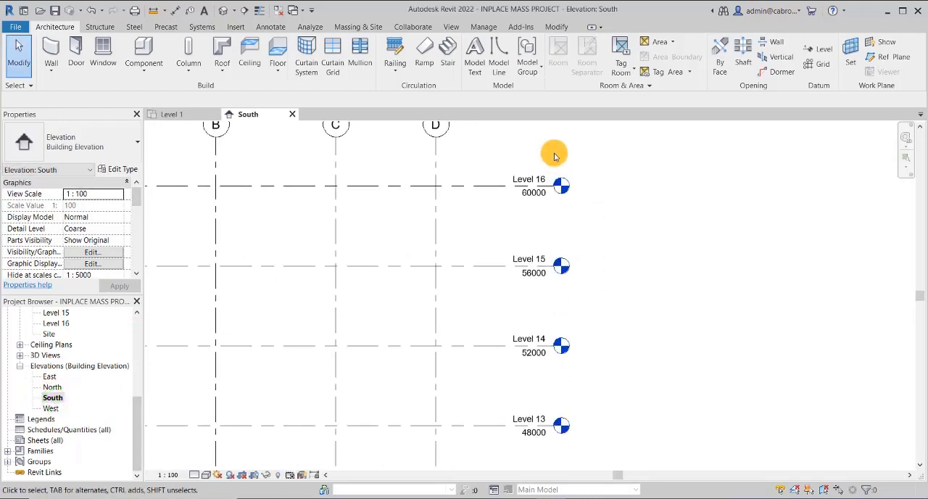
scroll(517, 182, "down", 4)
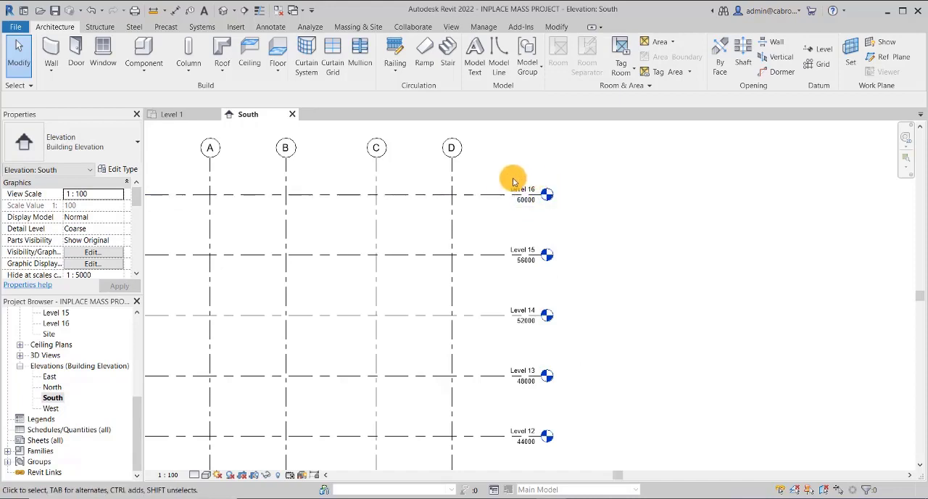
scroll(508, 180, "down", 2)
scroll(501, 217, "down", 2)
scroll(499, 412, "up", 5)
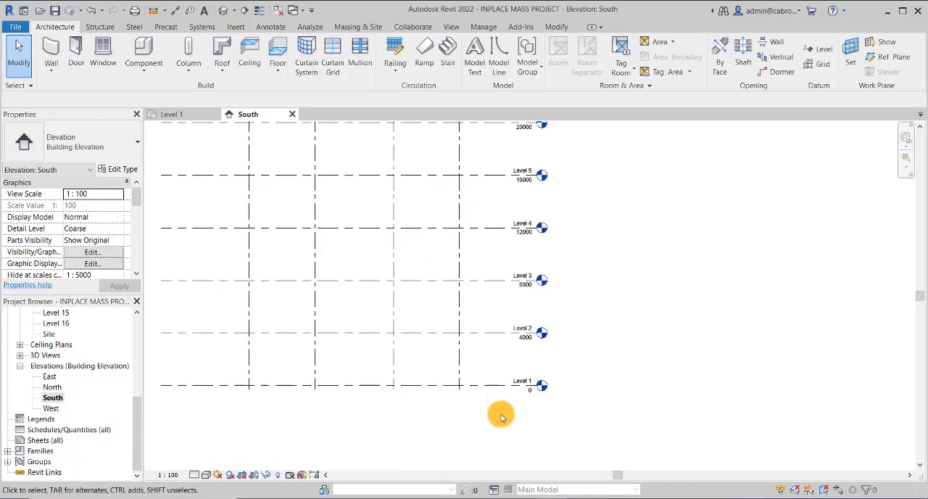
middle_click_drag(495, 369, 626, 452)
scroll(493, 410, "down", 6)
middle_click_drag(614, 321, 563, 343)
scroll(537, 337, "down", 2)
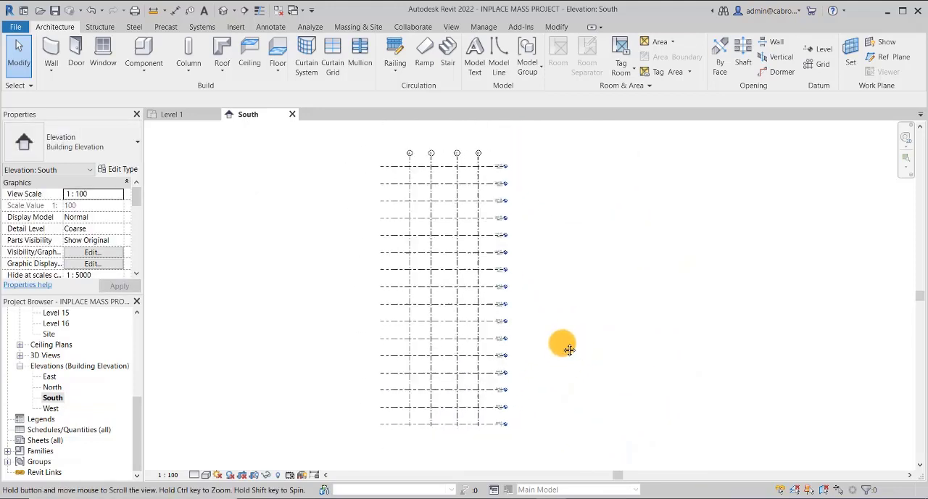
left_click(549, 274)
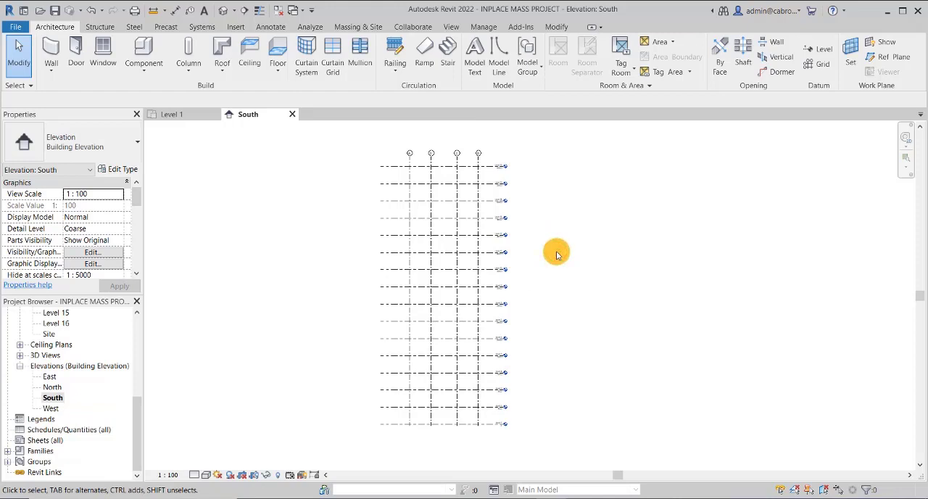
left_click(552, 290)
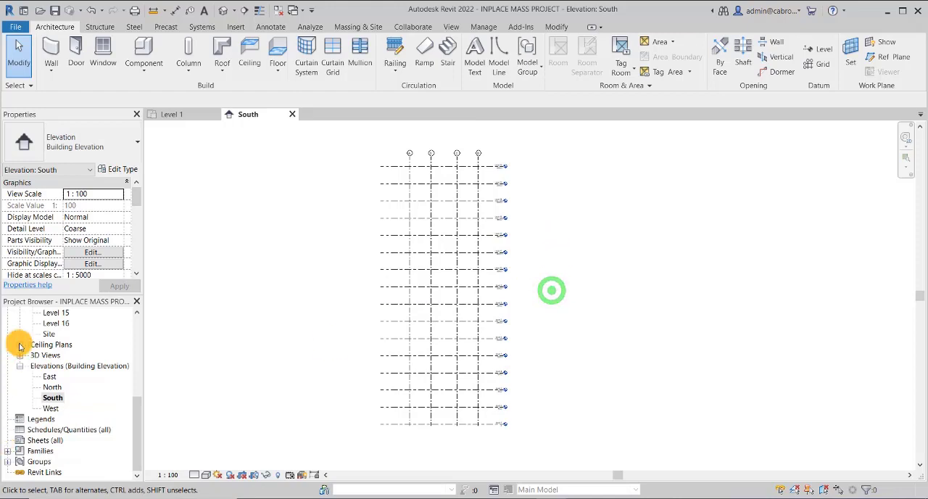
Return to the Level 1 floor plan with the grid layout in view
left_click_drag(139, 408, 139, 322)
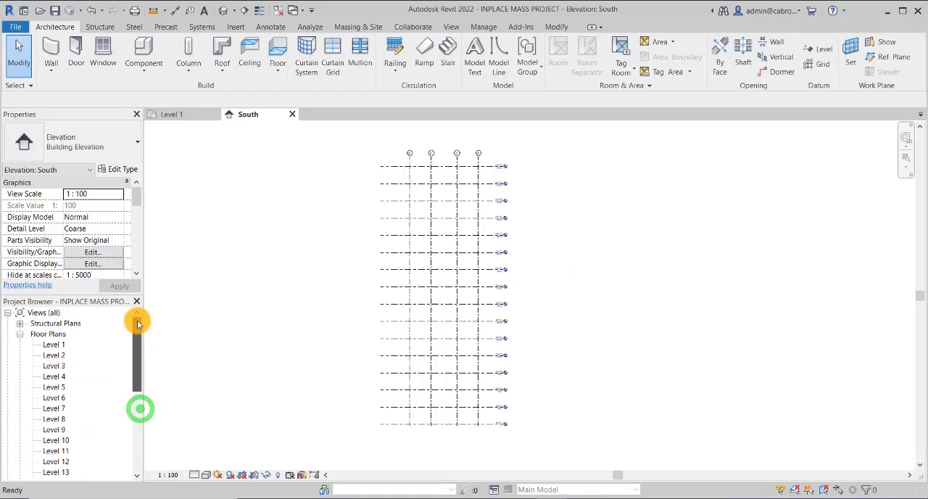
double_click(51, 345)
scroll(622, 240, "up", 1)
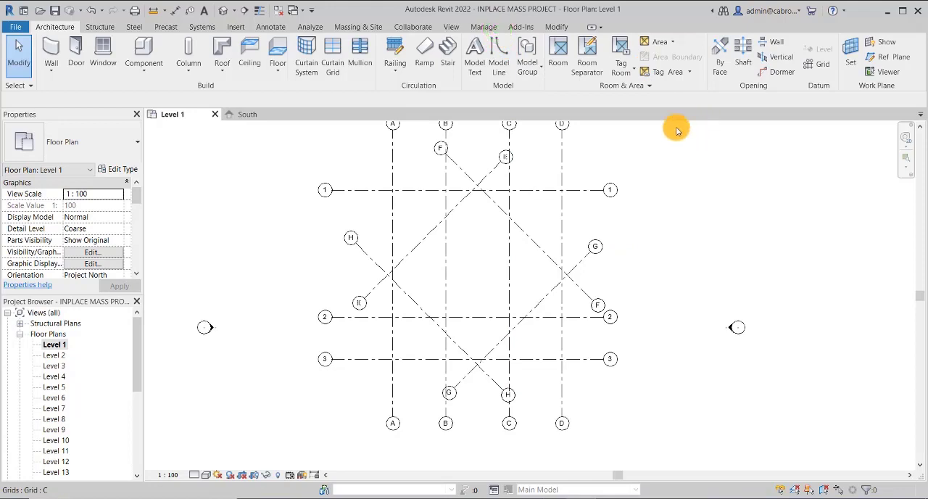
left_click(562, 261)
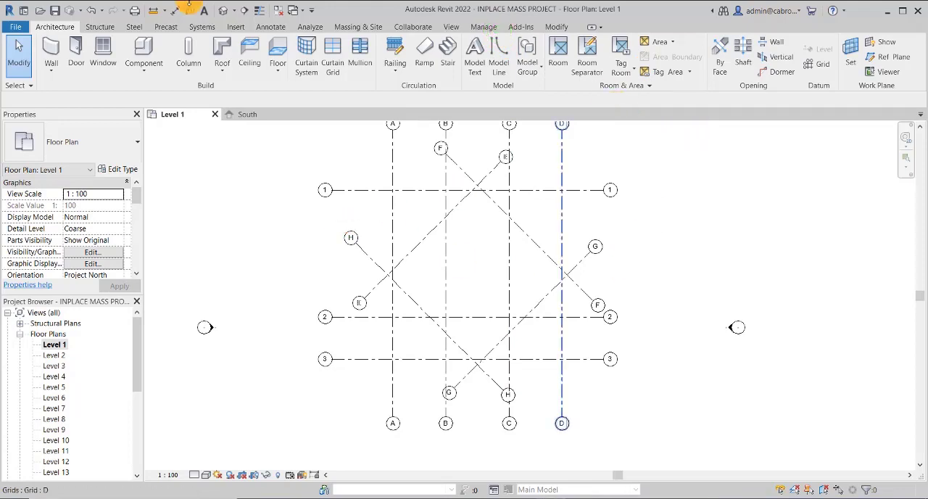
left_click(349, 27)
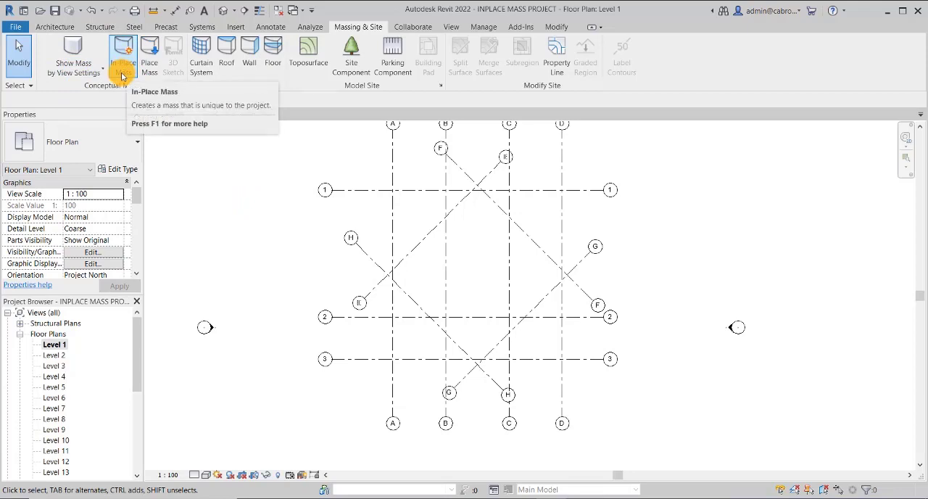
left_click(149, 58)
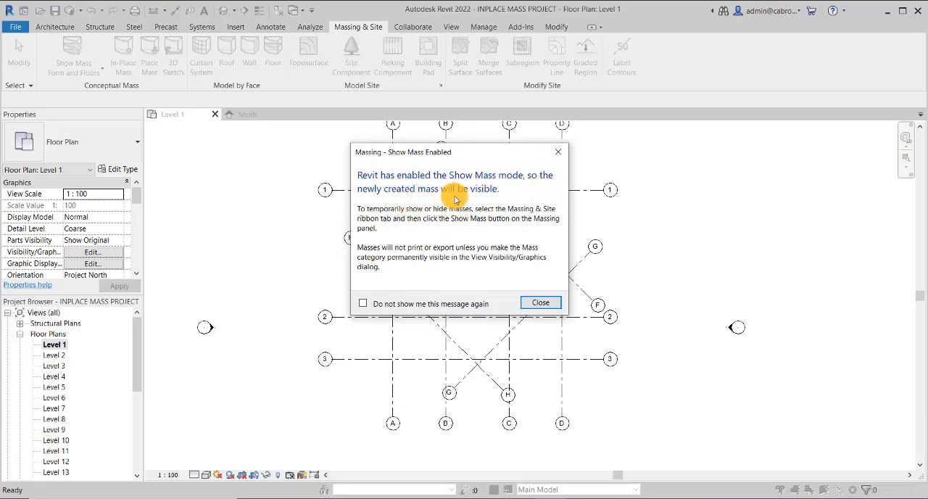
left_click(544, 305)
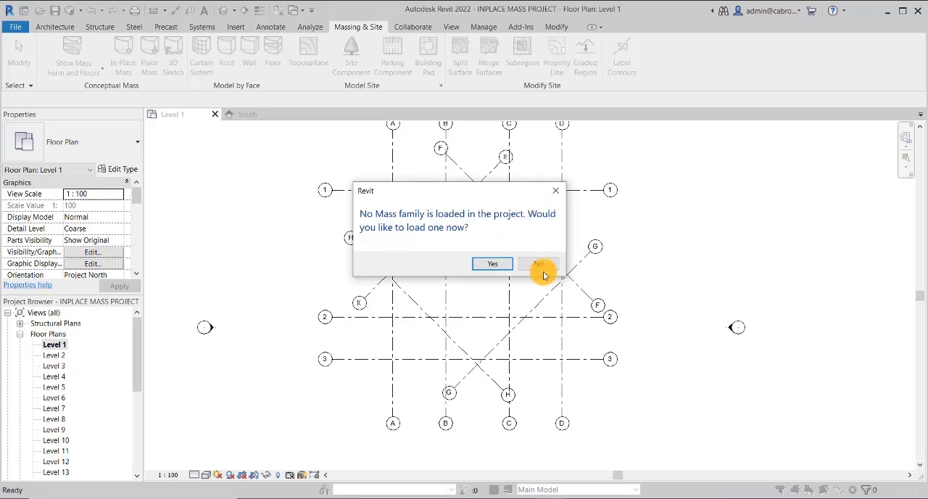
left_click(547, 264)
middle_click_drag(631, 224, 607, 224)
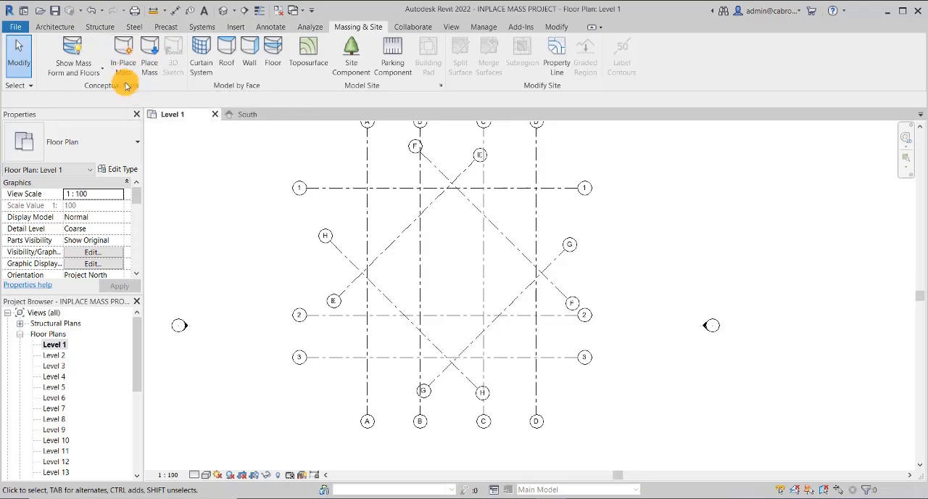
Start a new in-place mass named Mass 1
left_click(123, 58)
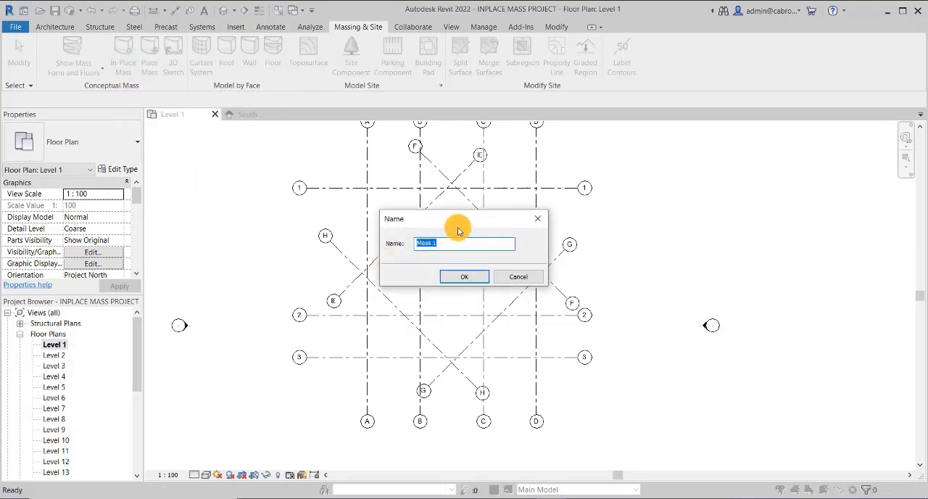
left_click_drag(470, 223, 265, 147)
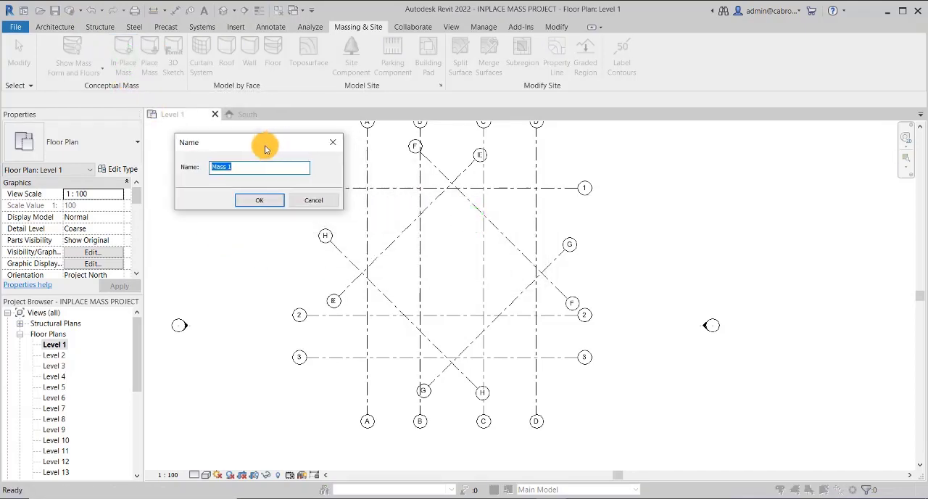
left_click(258, 202)
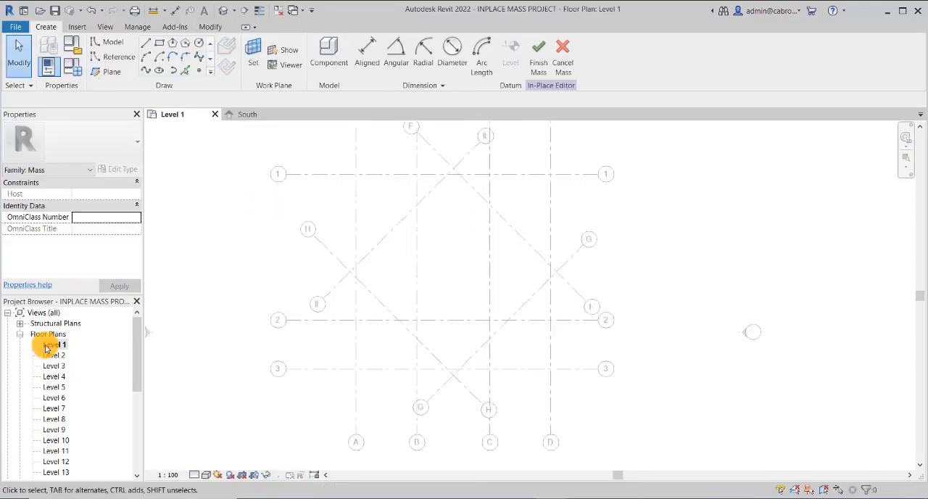
Draw a 16000 by 16000 rectangle on Level 1 from grid intersection A-1 to D-3 and lock its four sides to the grids
left_click(158, 44)
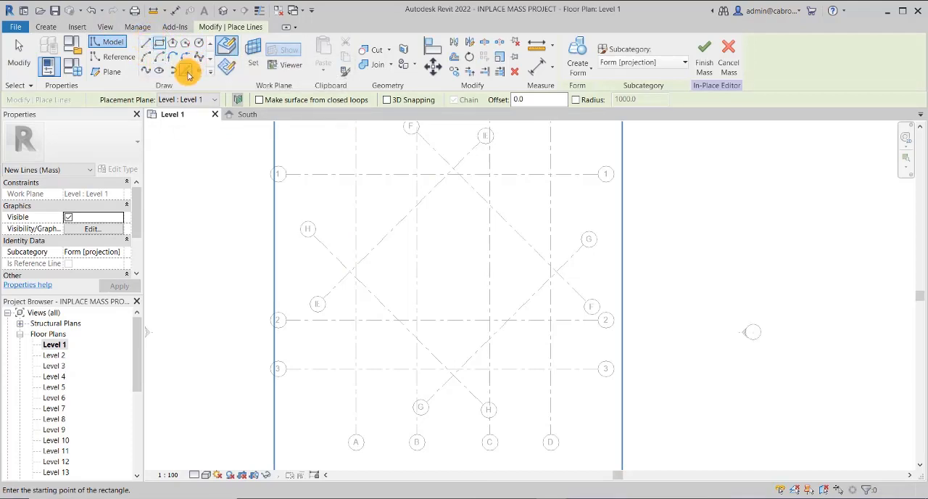
middle_click_drag(451, 250, 452, 245)
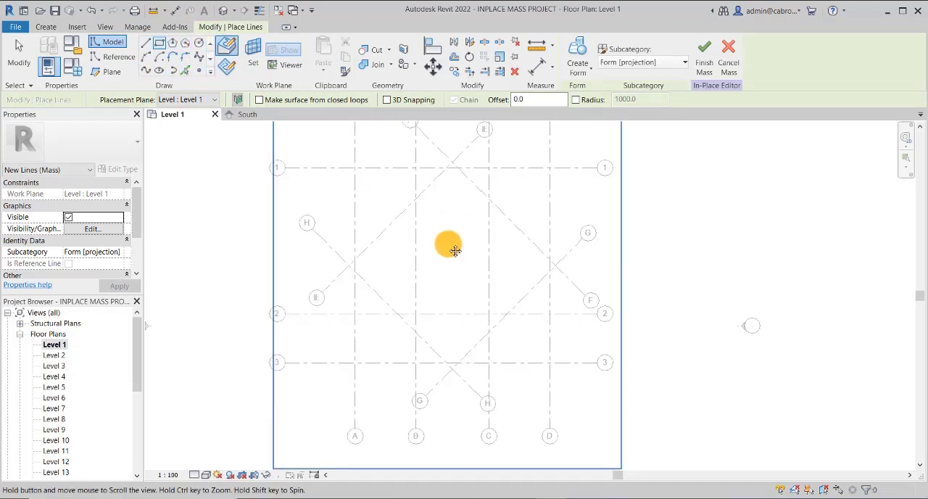
left_click(354, 169)
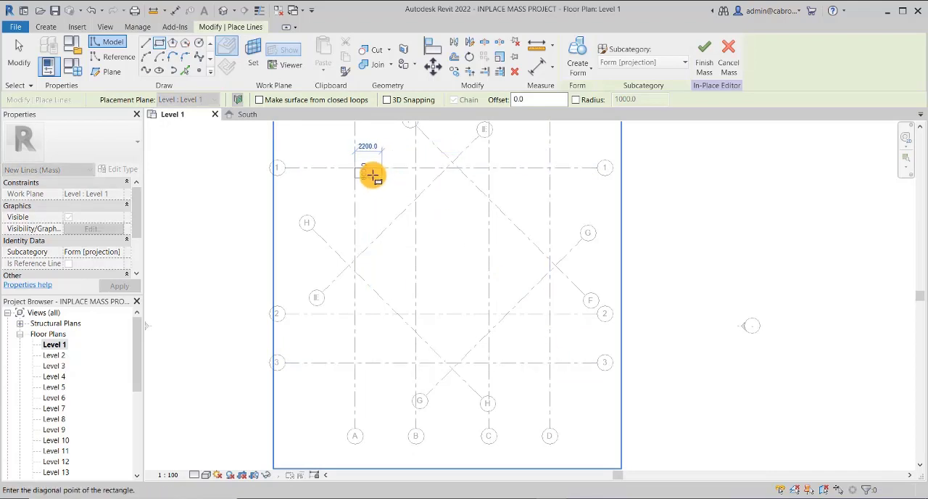
left_click(550, 364)
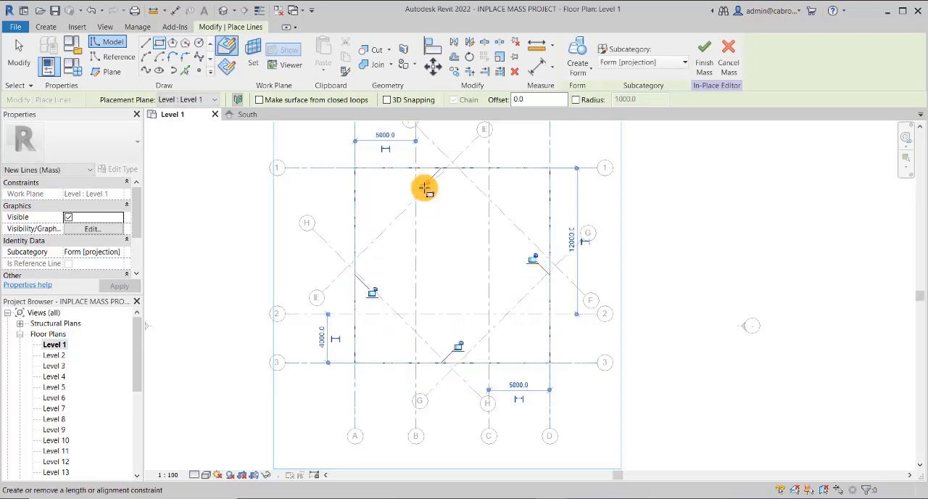
left_click(423, 186)
left_click(458, 347)
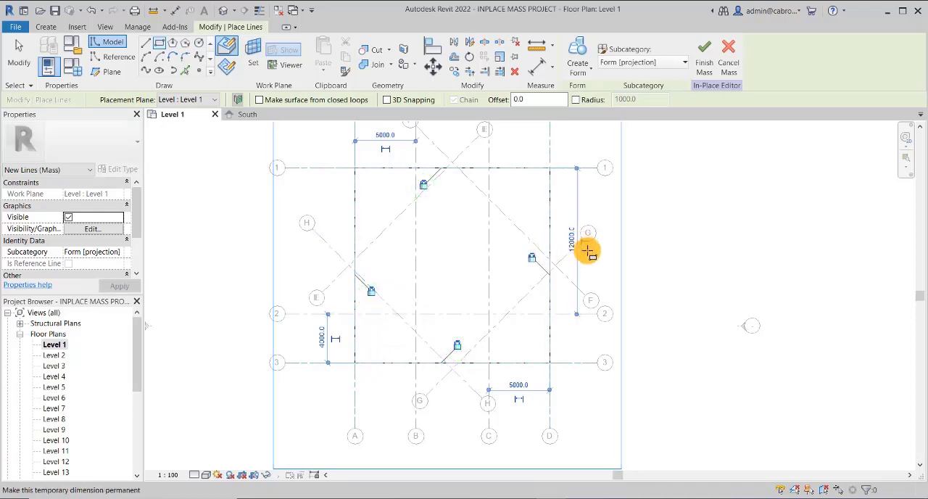
key("Escape")
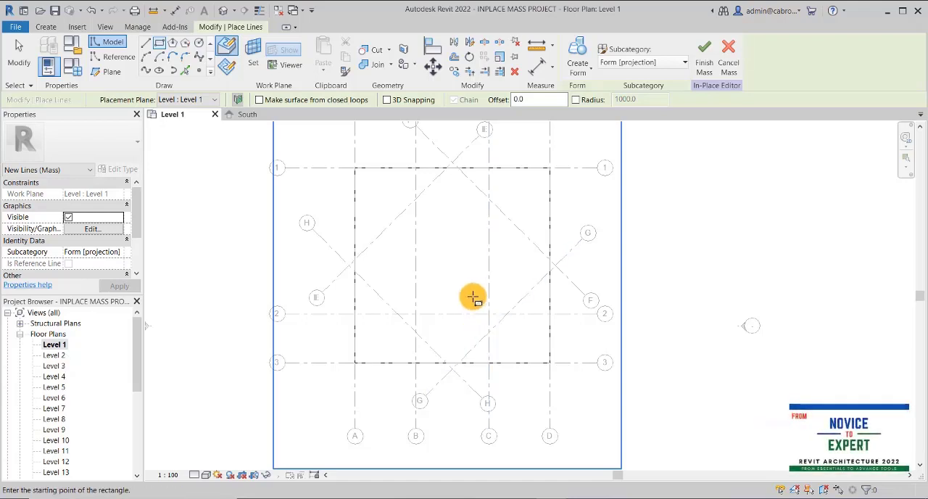
Open the Level 7 floor plan with the grid layout in view
scroll(468, 301, "down", 2)
double_click(54, 408)
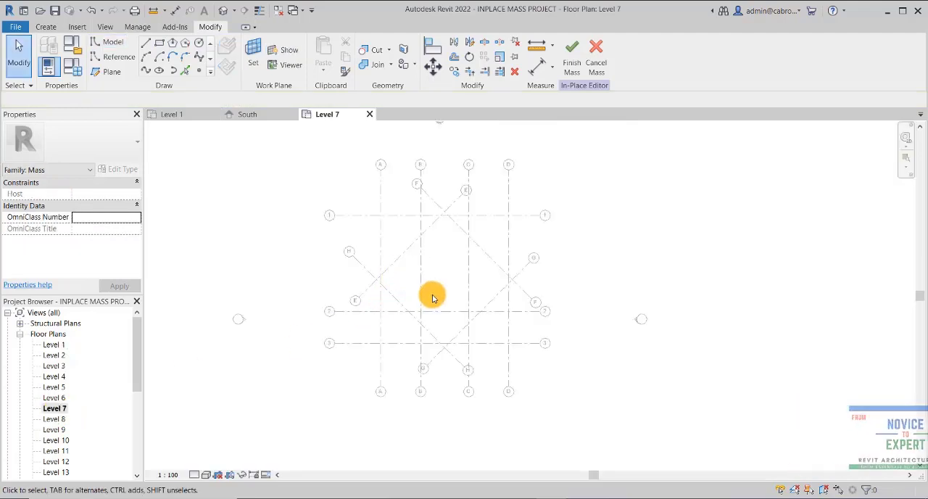
scroll(435, 293, "up", 2)
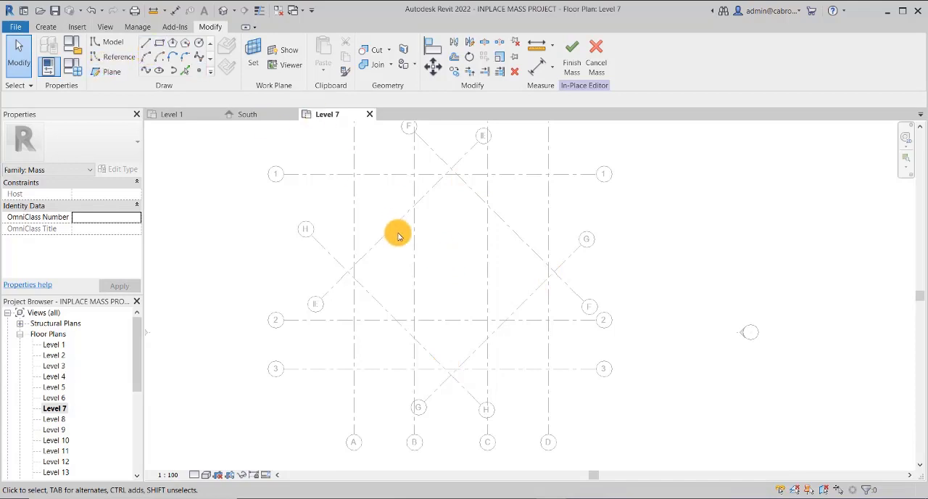
Draw a closed diamond of four 12000 model lines through the intersections of diagonal grids E, F, G and H on Level 7
left_click(145, 45)
left_click(349, 272)
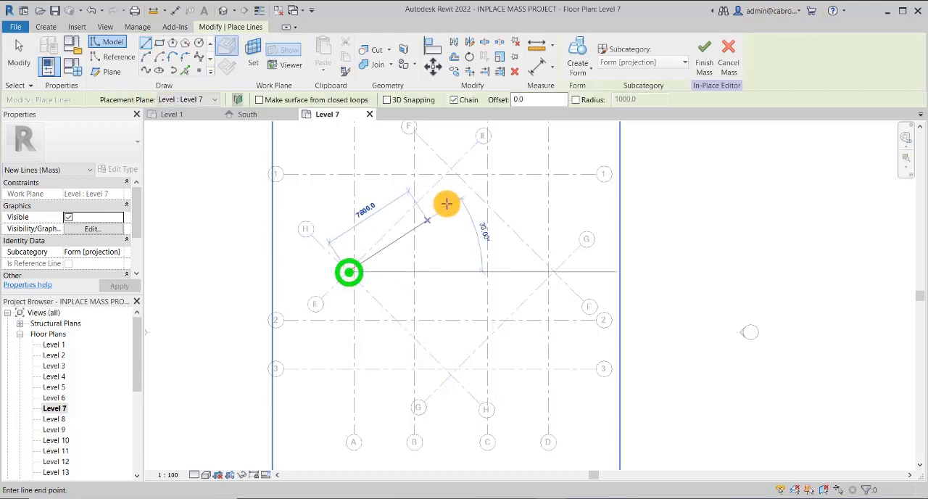
left_click(451, 168)
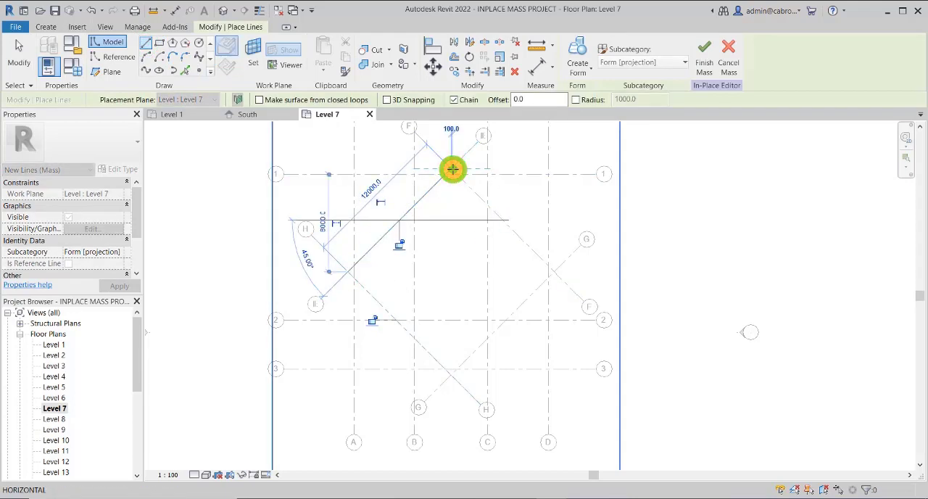
left_click(553, 273)
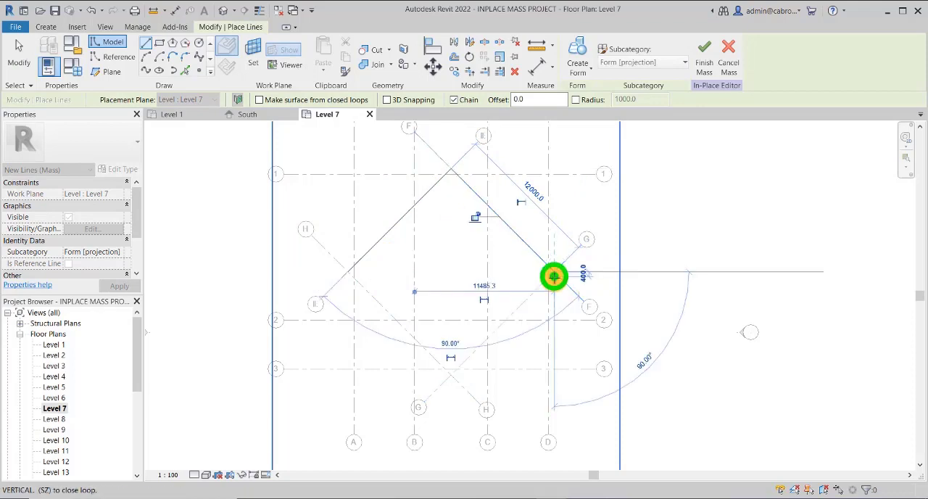
left_click(451, 374)
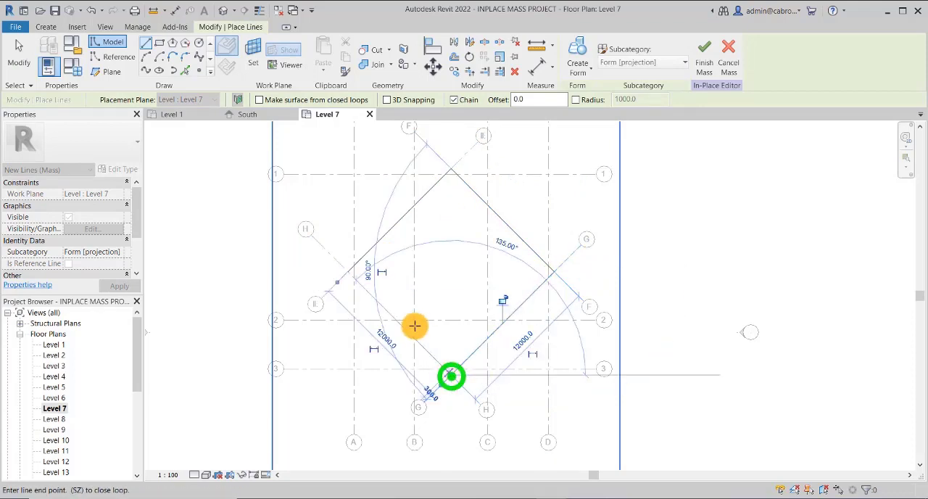
left_click(350, 271)
key("Escape")
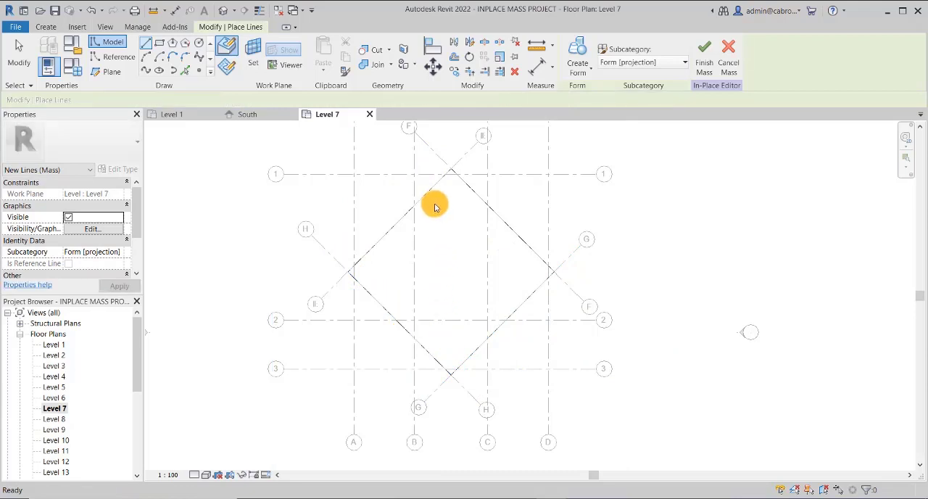
key("Escape")
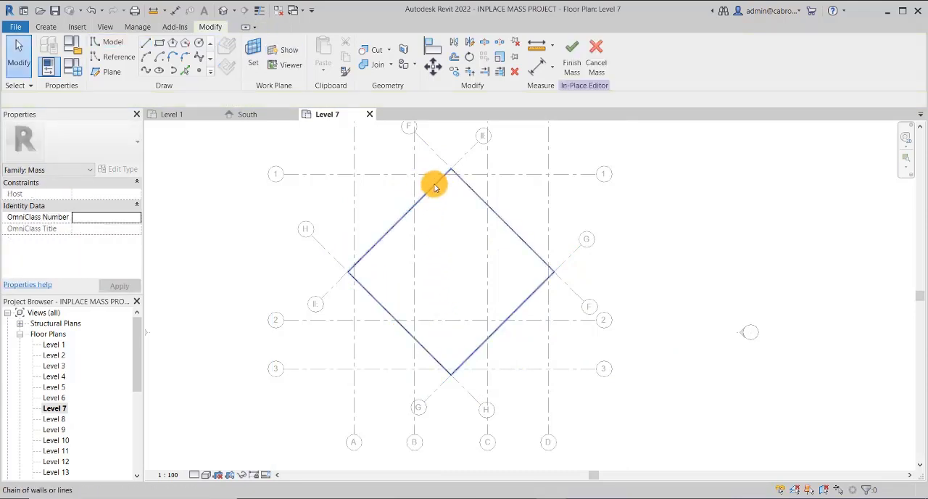
Align the diamond's two upper sides to grids E and F and lock the alignments
middle_click_drag(432, 201, 431, 220)
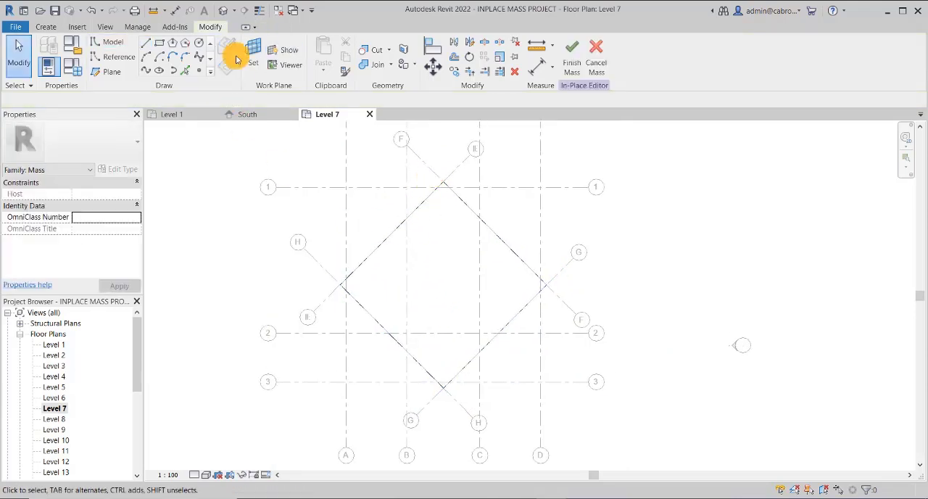
left_click(432, 46)
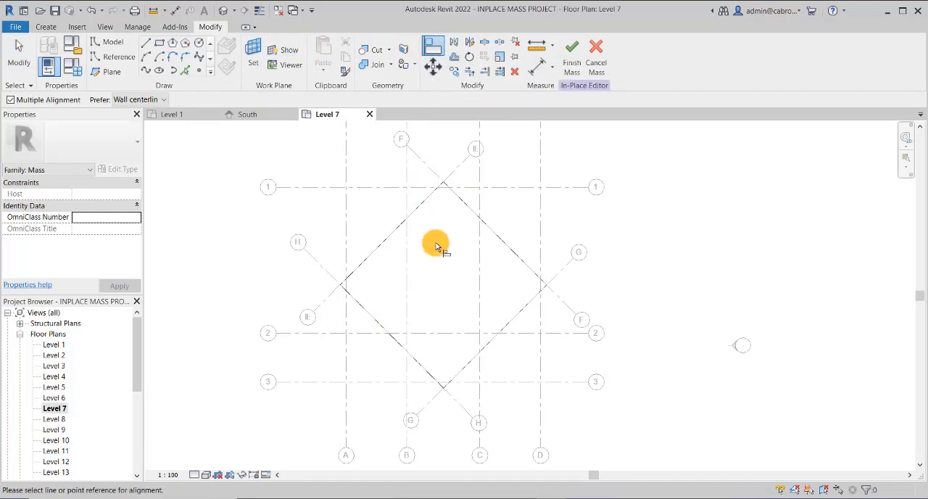
left_click(455, 174)
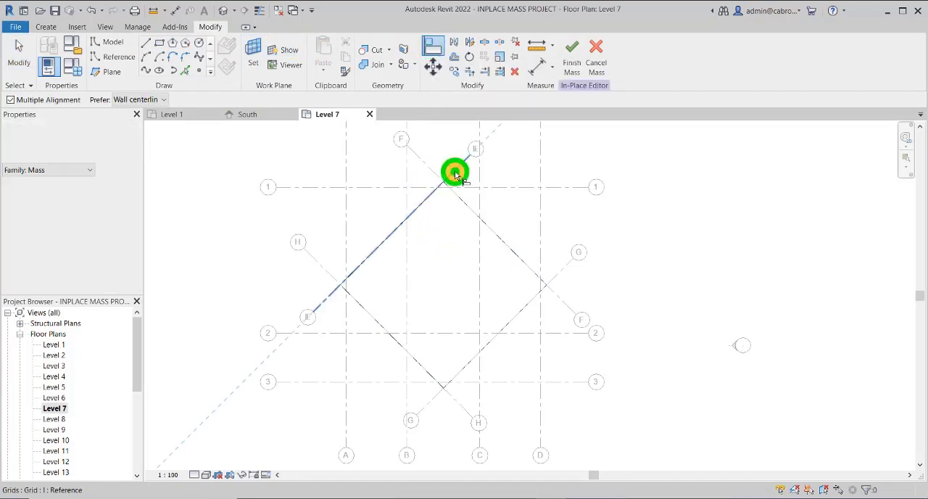
left_click(425, 203)
left_click(390, 256)
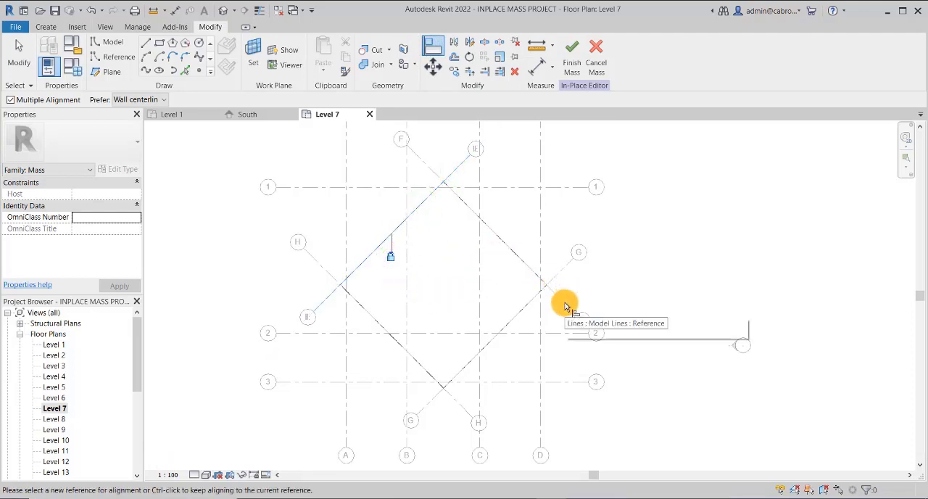
left_click(430, 47)
left_click(422, 163)
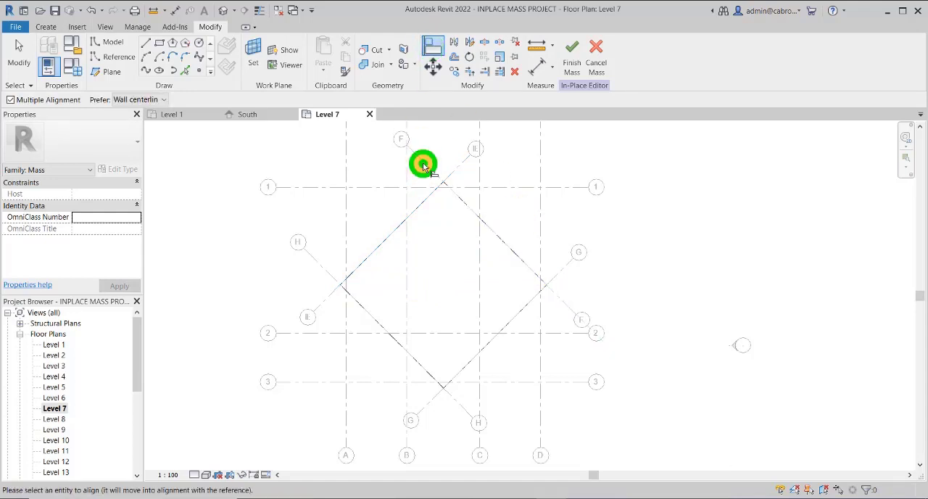
left_click(462, 203)
left_click(468, 229)
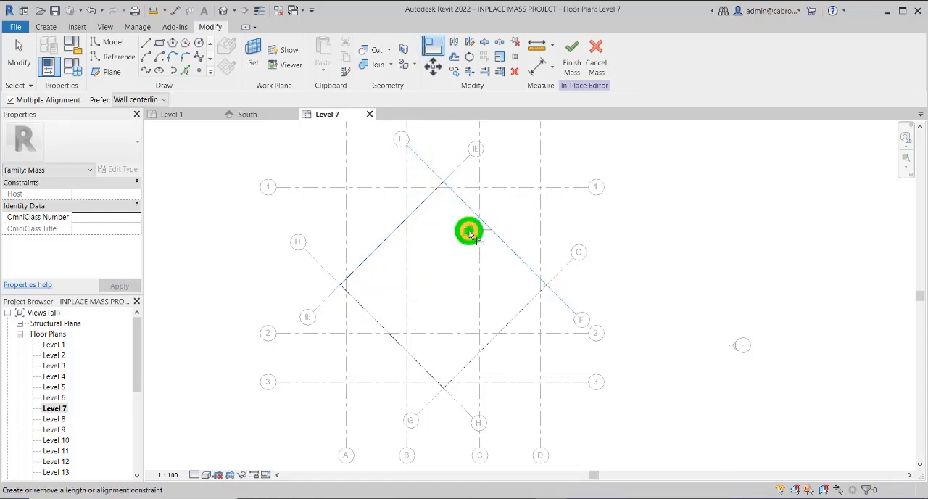
Align the diamond's two lower sides to grids G and H, locking the side on grid H
middle_click_drag(507, 308, 513, 277)
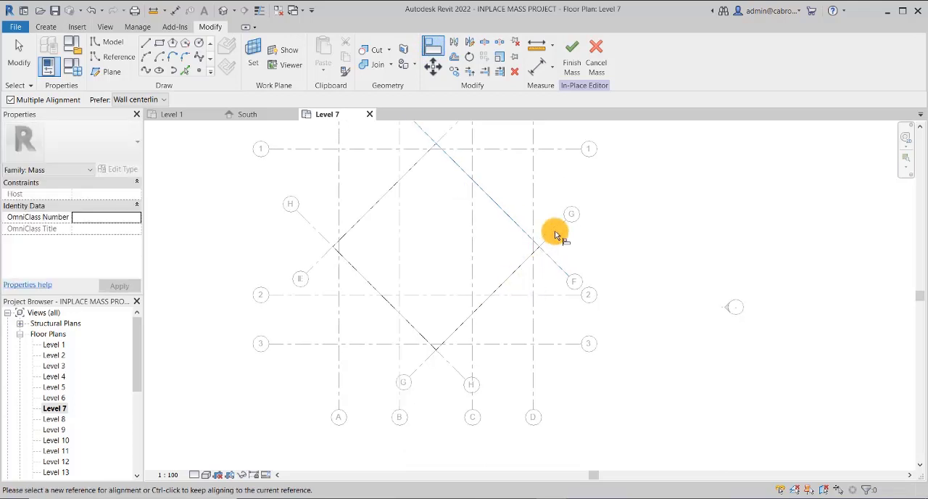
left_click(431, 46)
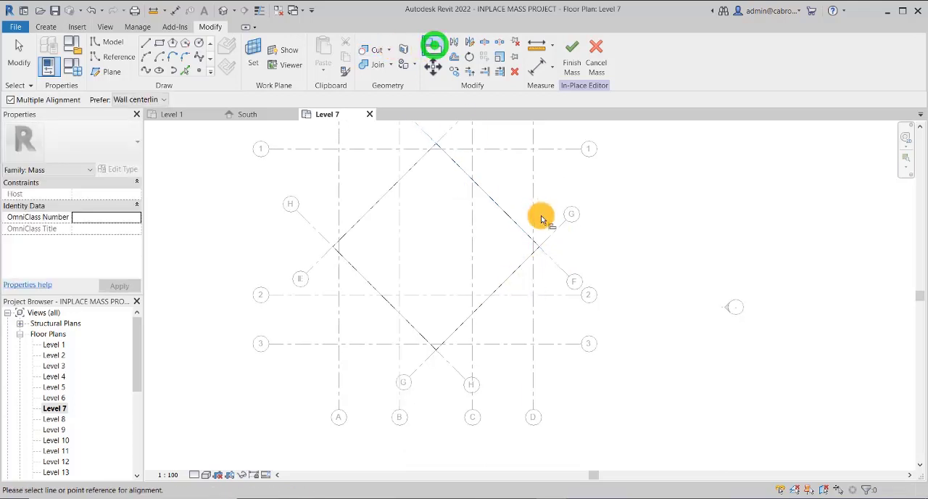
left_click(547, 239)
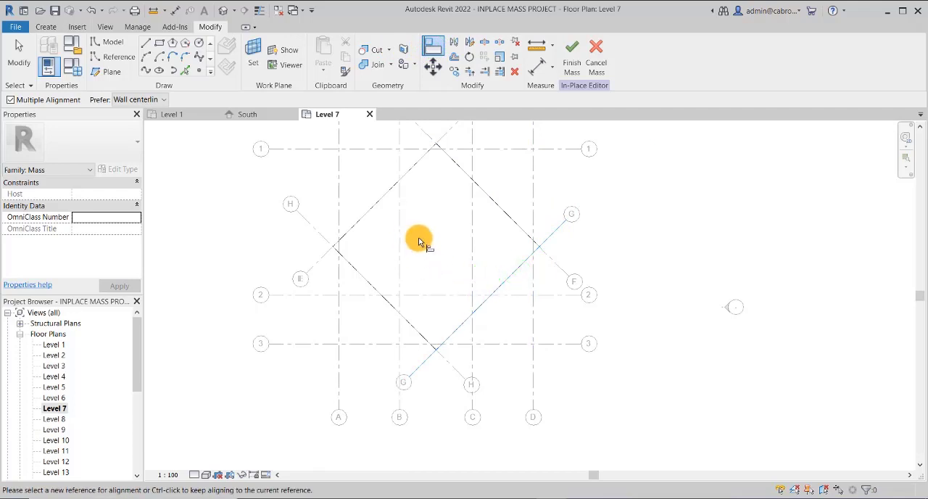
left_click(430, 48)
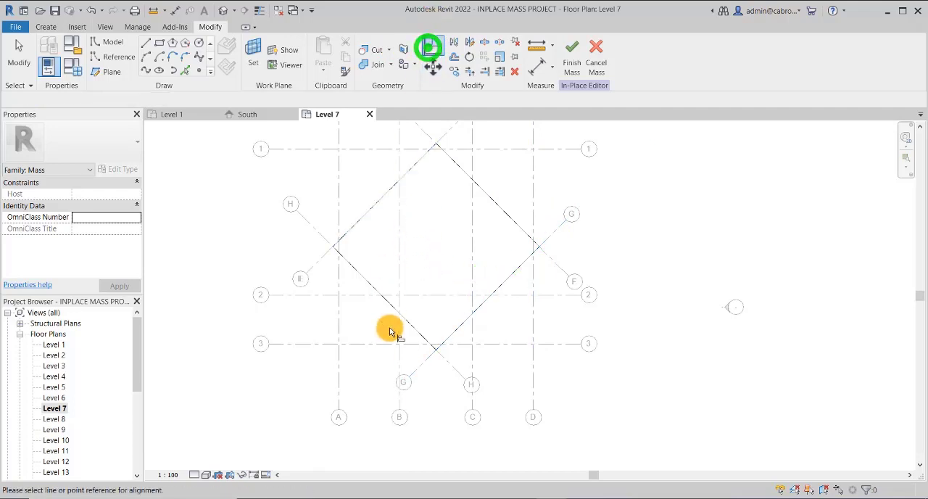
left_click(445, 360)
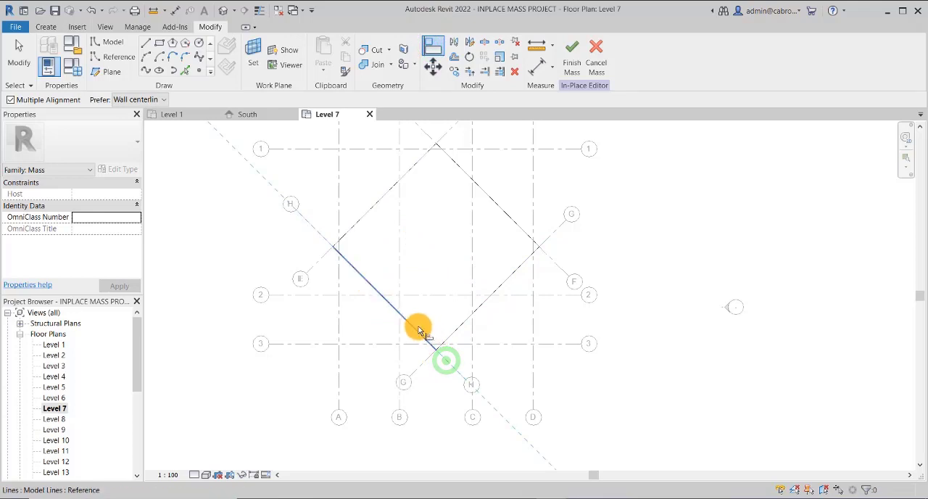
left_click(415, 330)
left_click(404, 295)
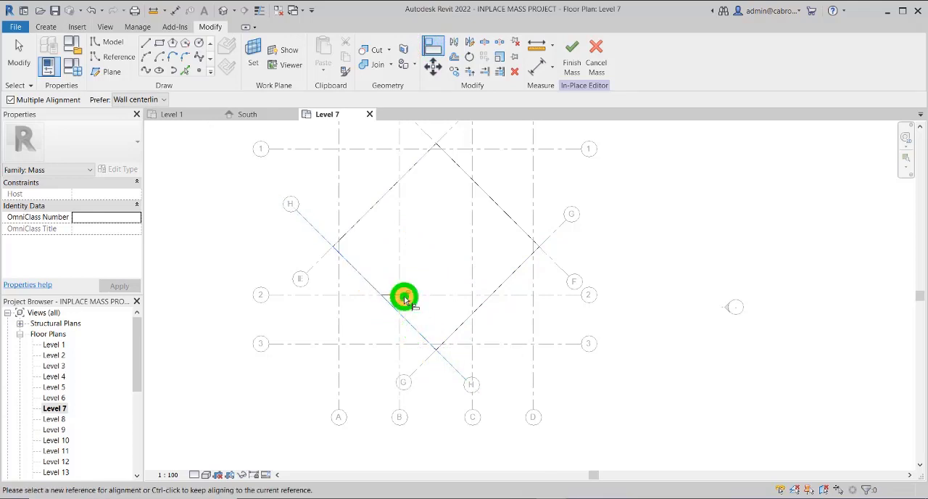
left_click(605, 232)
key("Escape")
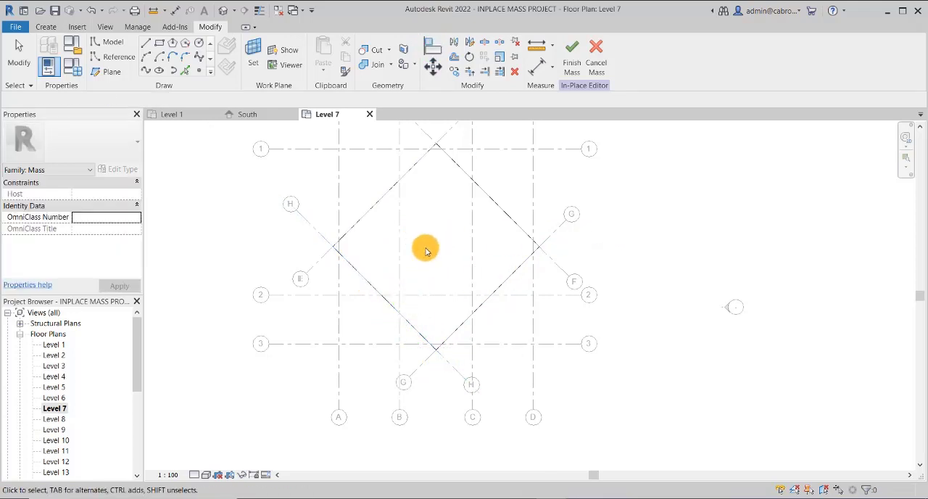
Open the Level 15 floor plan
scroll(426, 247, "down", 2)
middle_click_drag(518, 204, 514, 205)
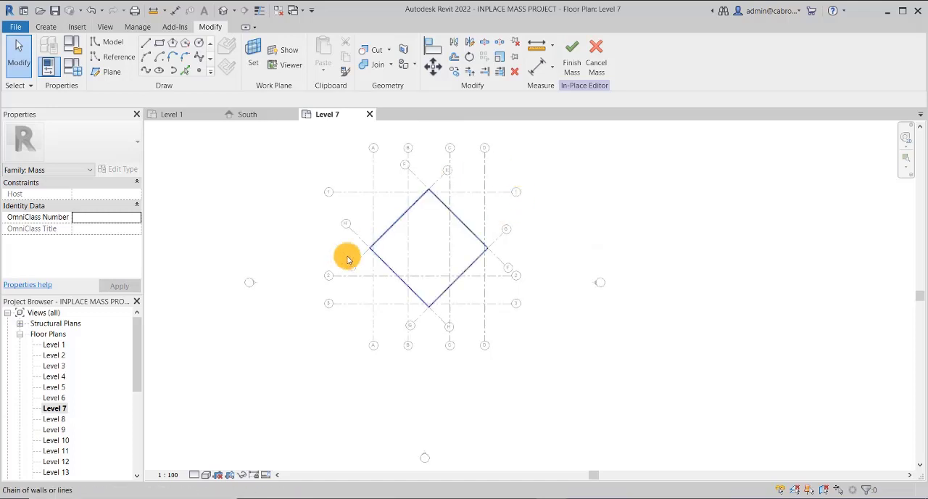
left_click_drag(139, 372, 138, 431)
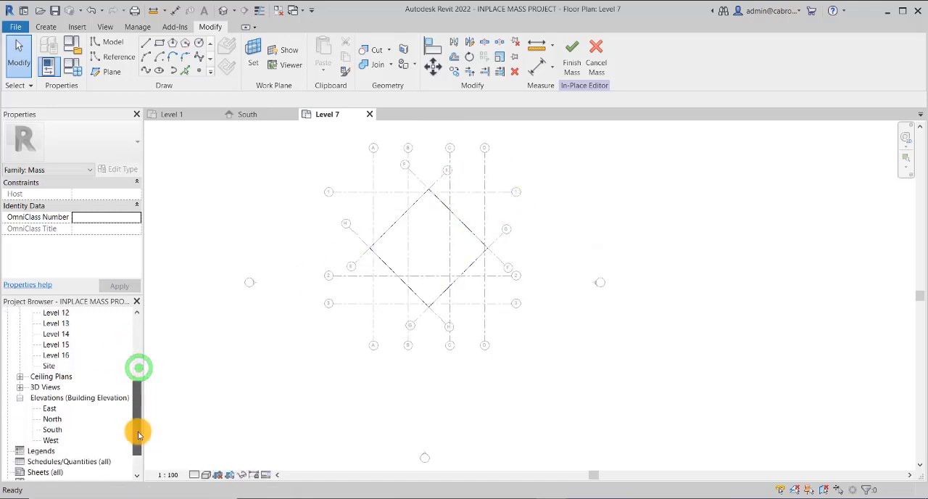
left_click(69, 347)
left_click(67, 347)
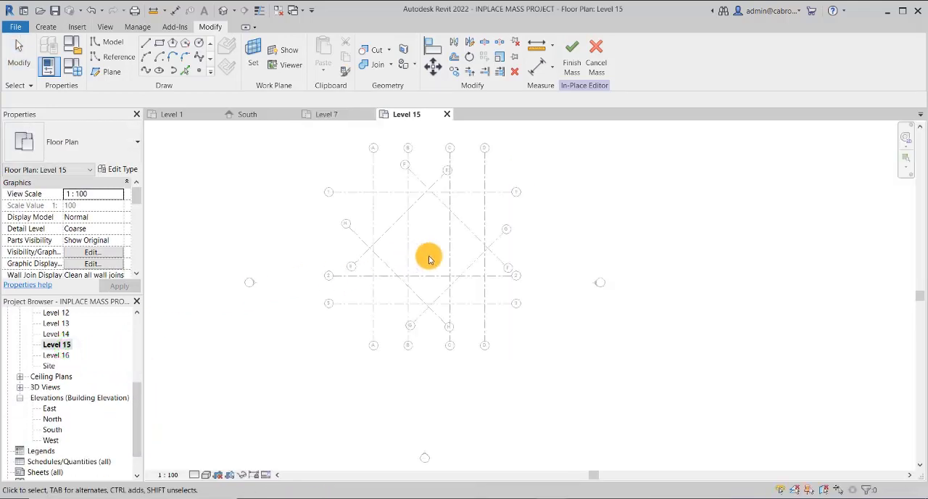
Draw a 16000 by 16000 rectangle from grid intersection A-1 to D-3 on Level 15 and lock its four sides to the grids
left_click(162, 45)
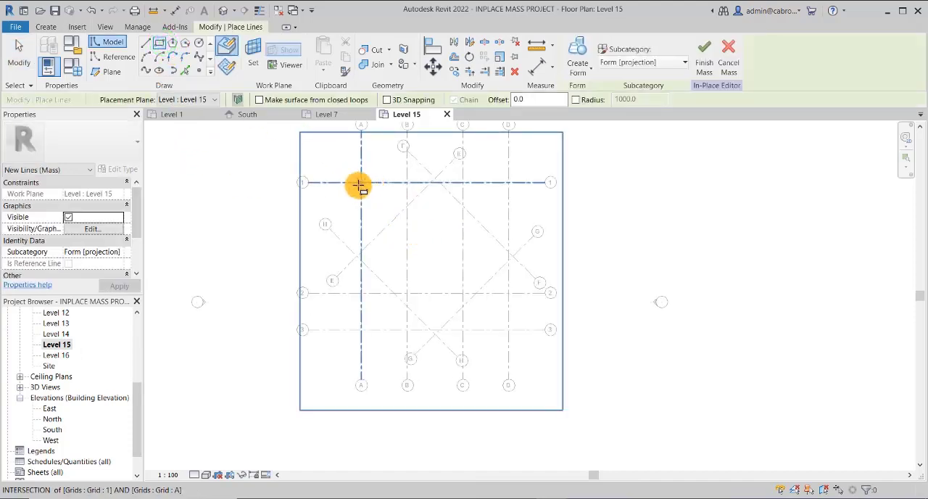
left_click(358, 185)
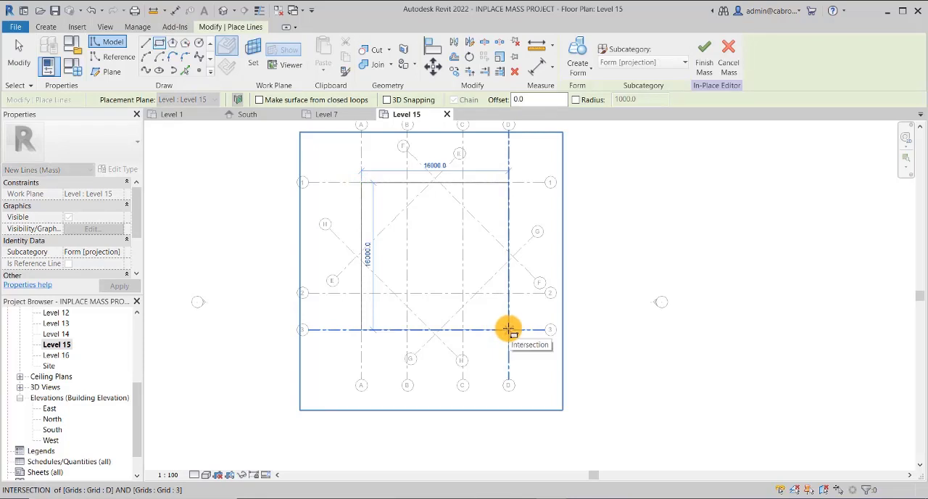
left_click(508, 330)
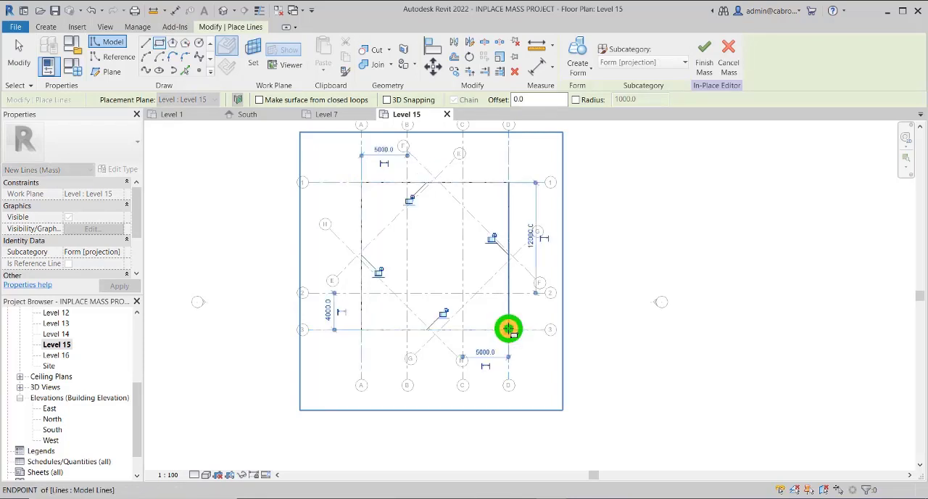
left_click(407, 202)
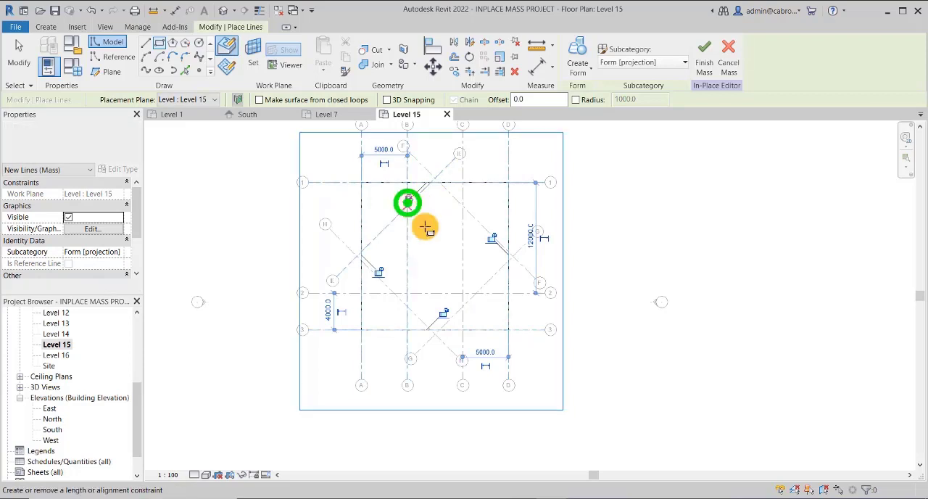
left_click(490, 239)
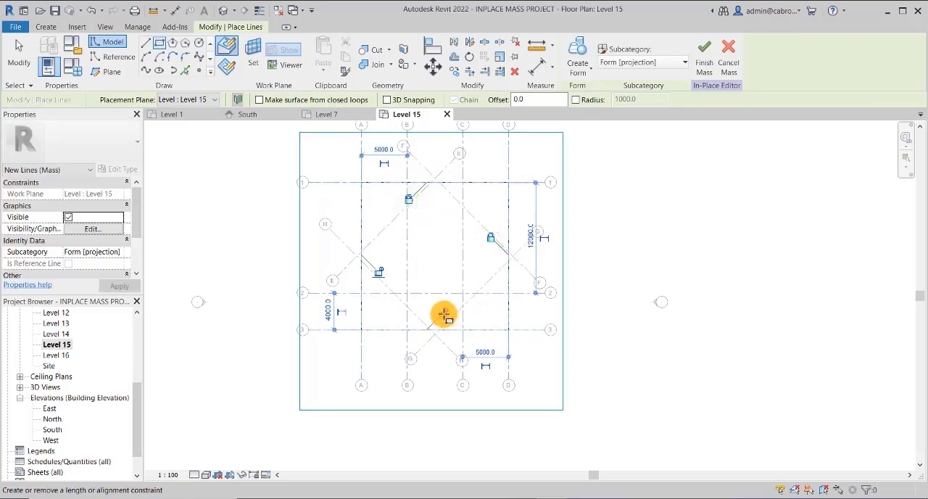
left_click(441, 314)
left_click(377, 271)
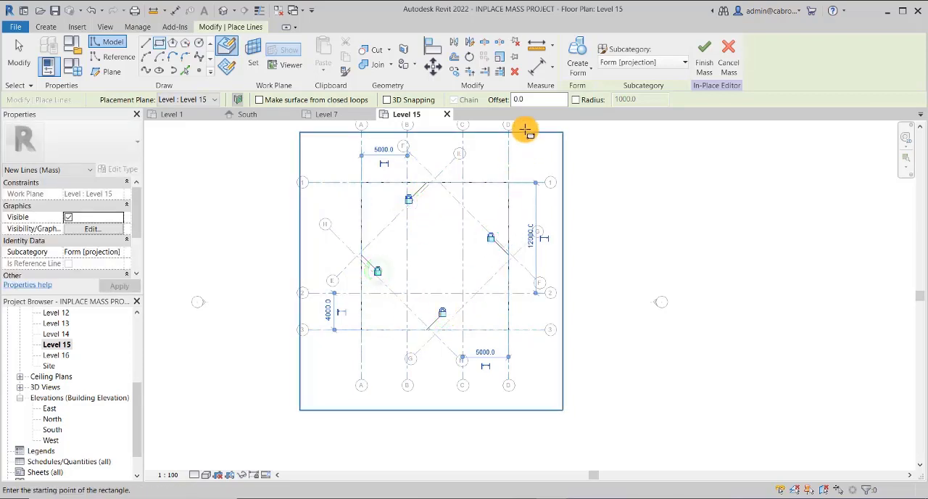
key("Escape")
key("Escape")
left_click(606, 227)
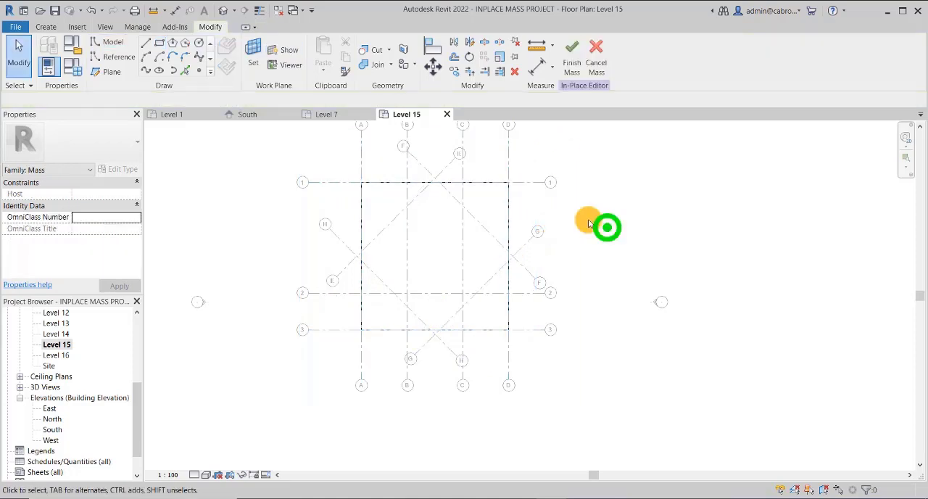
Open the default 3D view of the three profile sketches
left_click(223, 11)
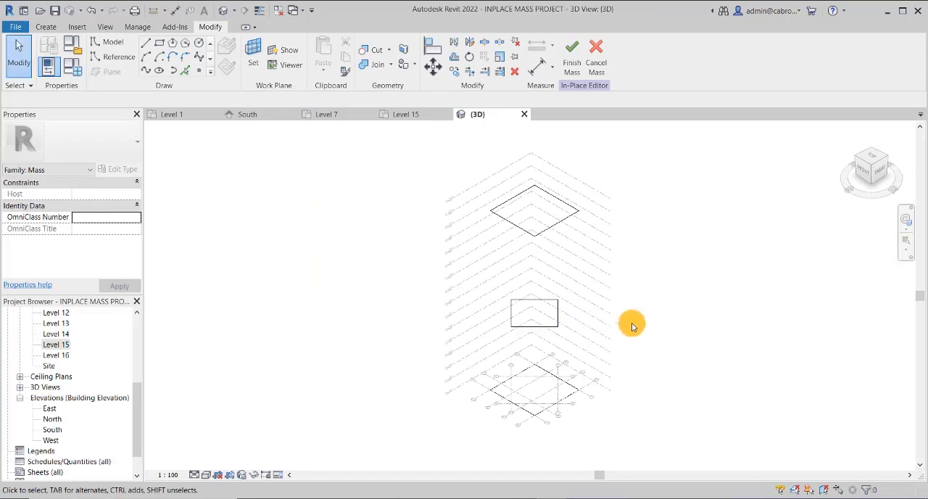
middle_click_drag(631, 326, 468, 282)
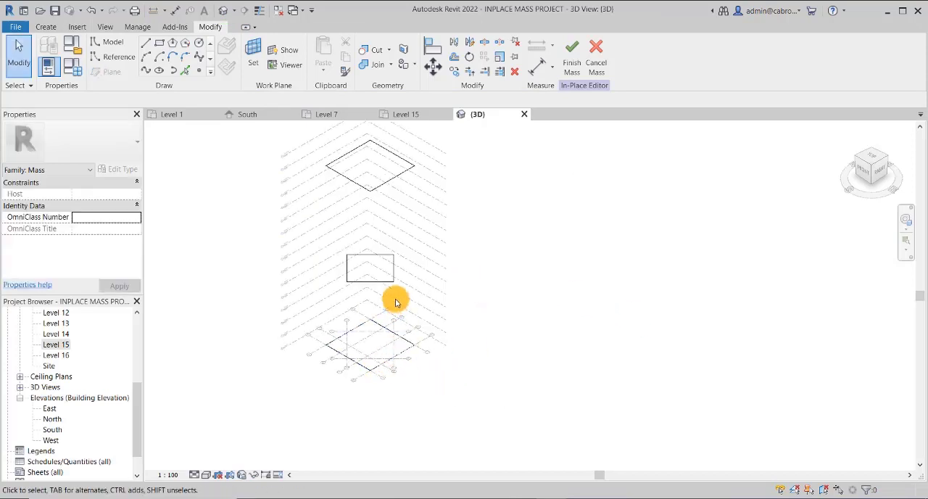
middle_click_drag(545, 334, 572, 339)
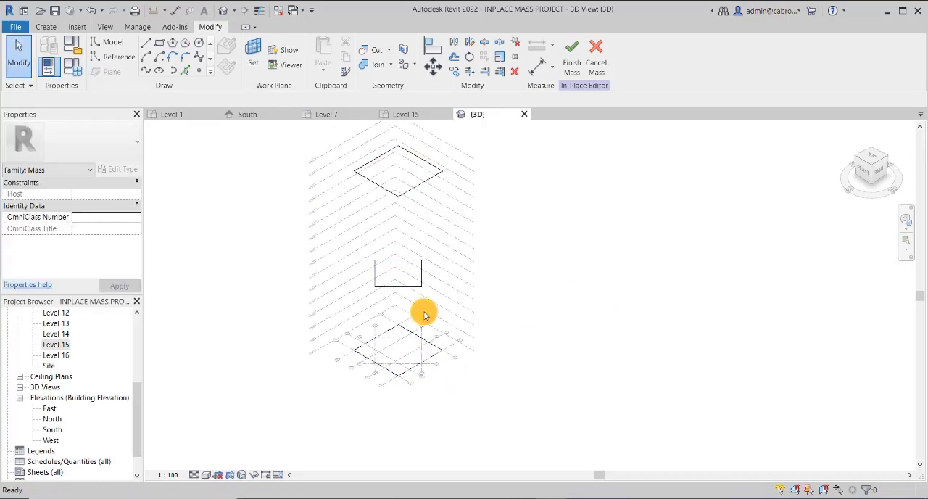
left_click(417, 185)
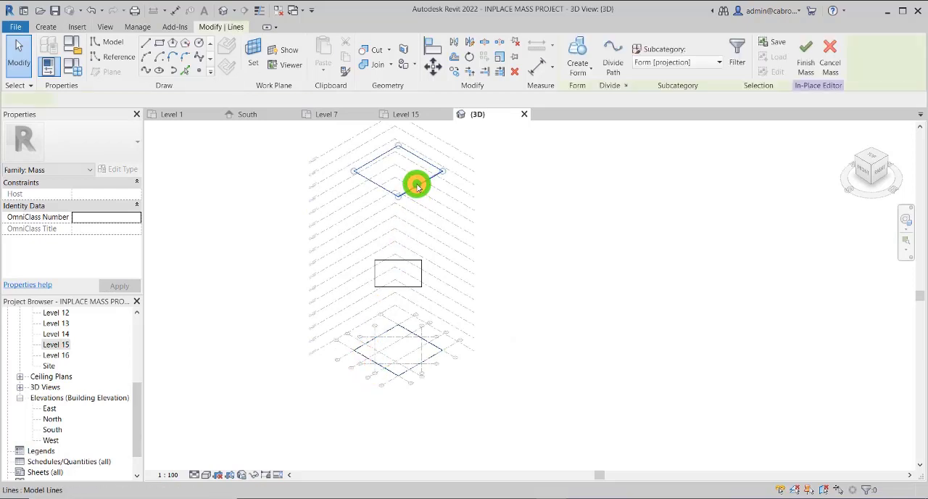
left_click(406, 288, "ctrl")
left_click(406, 369, "ctrl")
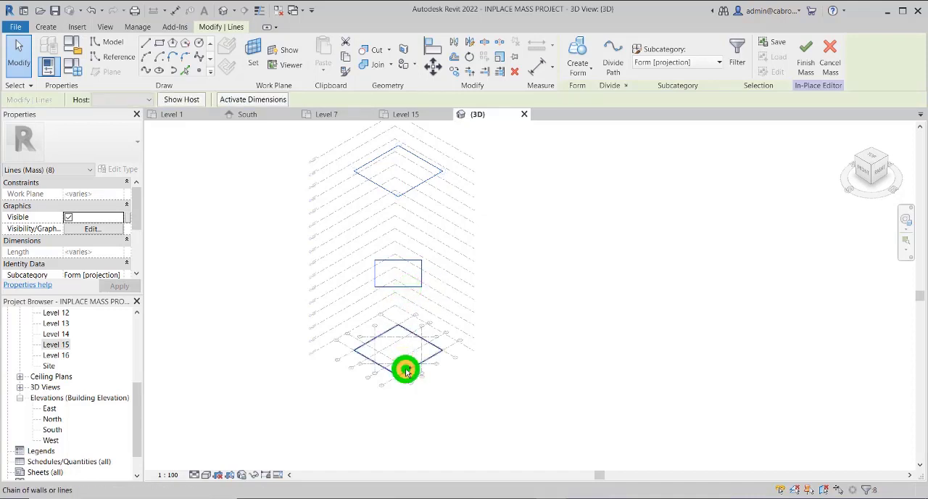
left_click(537, 310, "ctrl")
left_click_drag(279, 139, 524, 405)
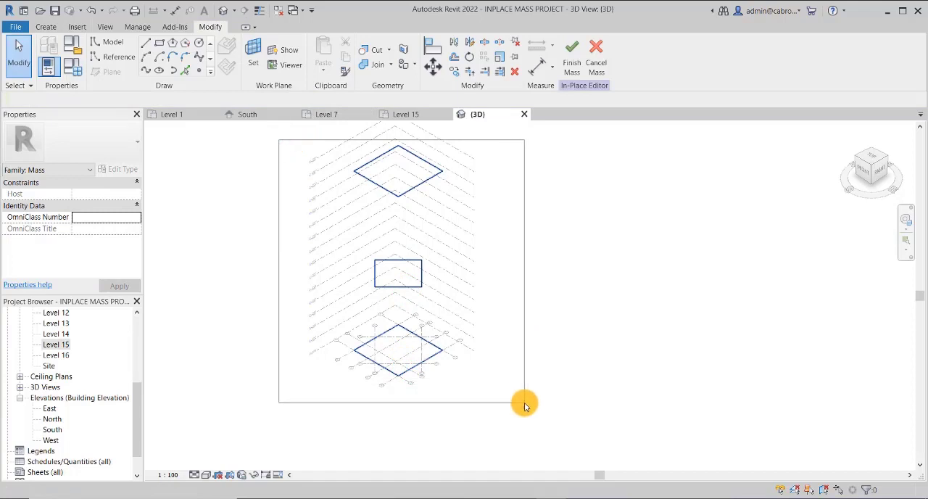
left_click_drag(525, 406, 524, 403)
left_click(524, 403)
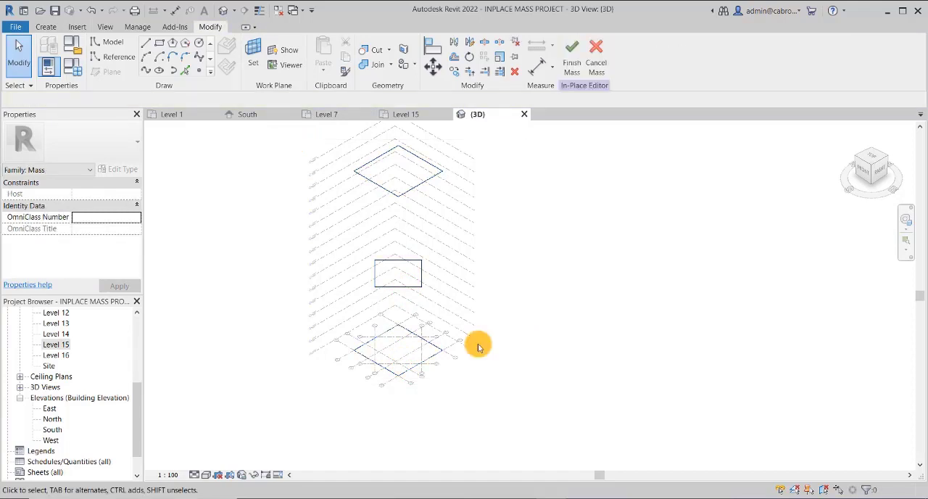
mouse_move(295, 136)
left_mouse_down()
mouse_move(528, 348)
mouse_move(546, 429)
left_mouse_up()
left_click(585, 248)
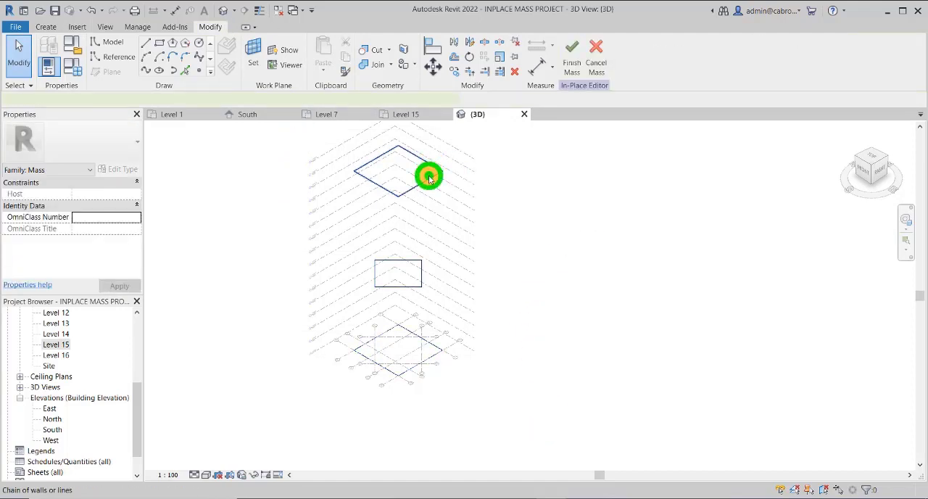
Select the closed profiles on Levels 15, 7 and 1 together and create a solid form from them
left_click(429, 179)
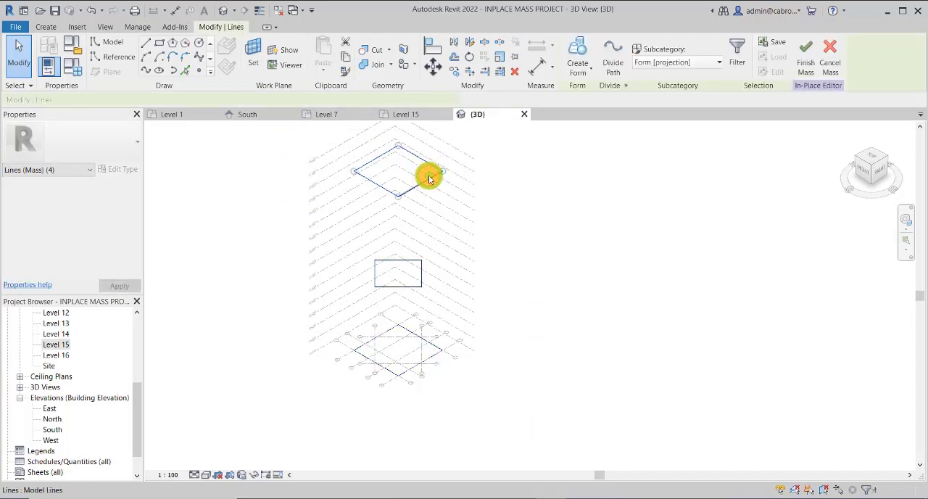
left_click(414, 288, "ctrl")
key("Tab")
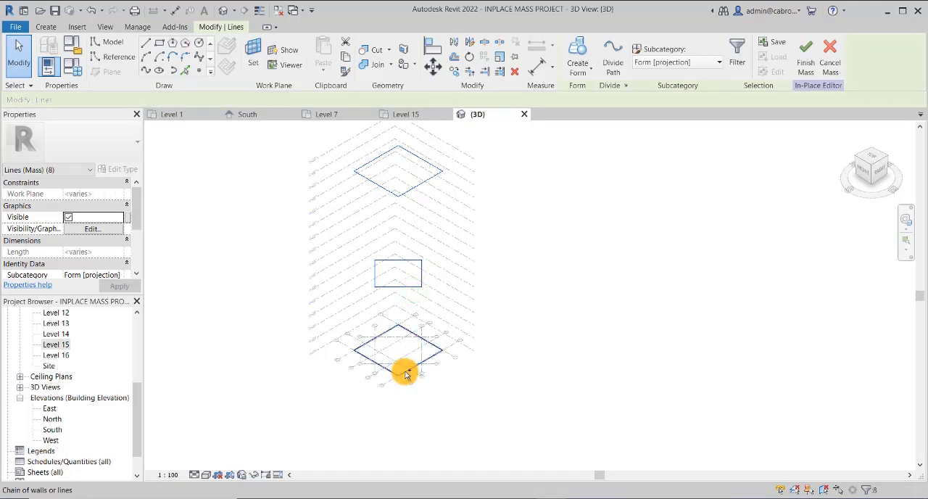
left_click(404, 371, "ctrl")
middle_click_drag(489, 214, 498, 216)
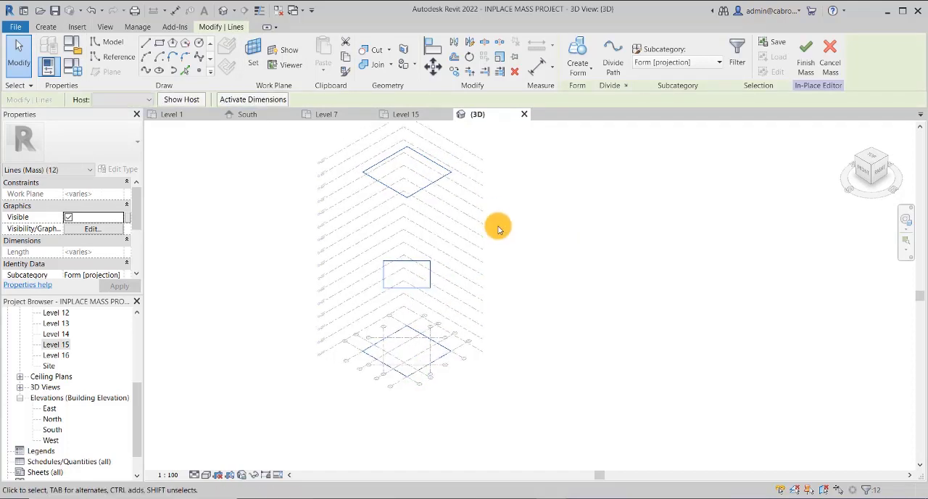
scroll(447, 213, "up", 1)
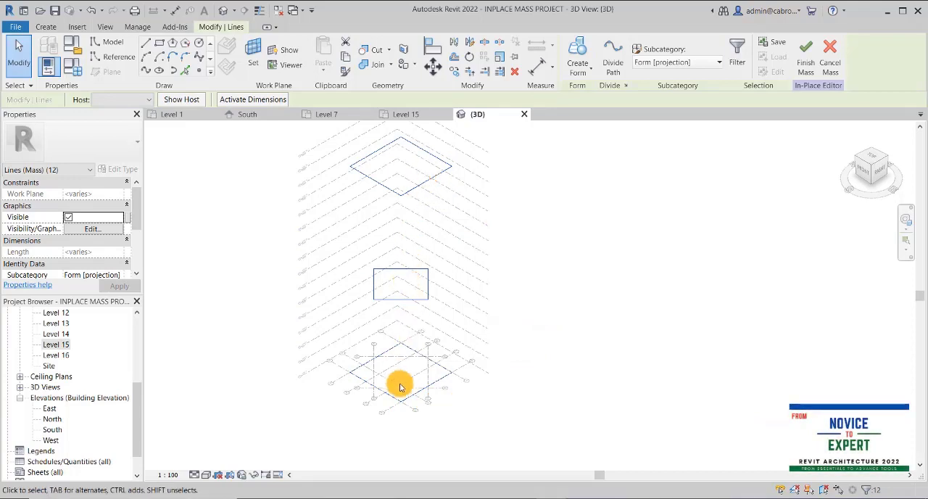
left_click(581, 73)
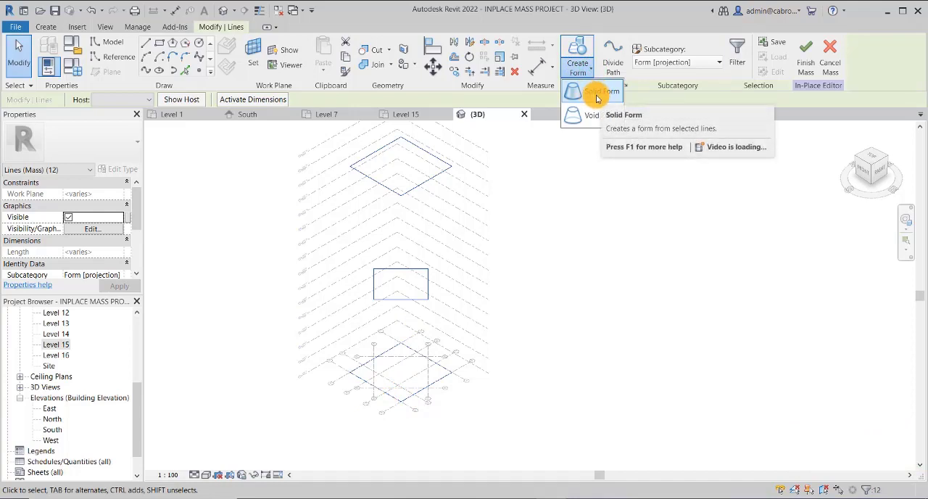
left_click(597, 95)
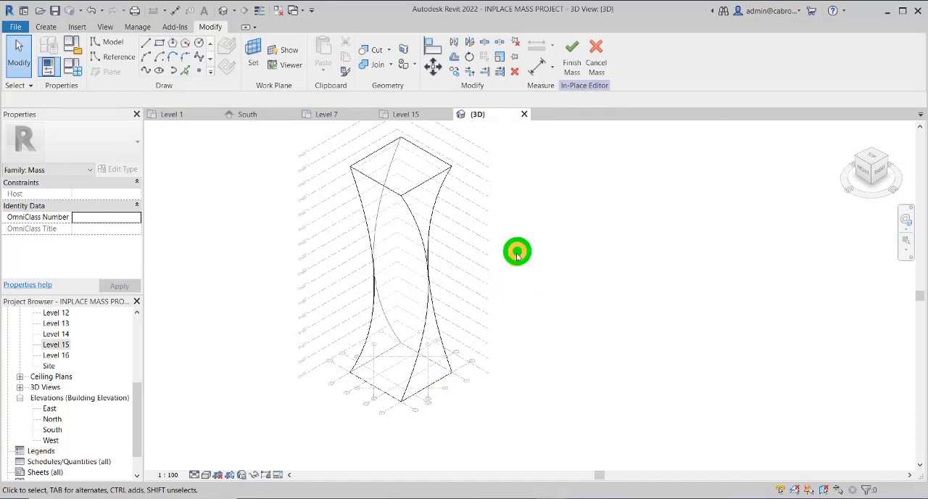
Inspect the form from several sides and cancel the in-place mass, discarding its changes
middle_click_drag(517, 252, 414, 244, "shift")
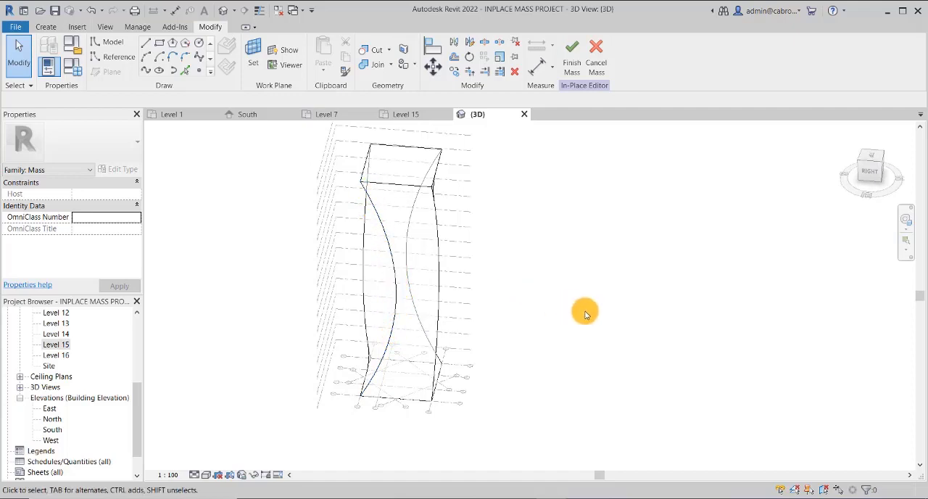
middle_click_drag(585, 311, 347, 356, "shift")
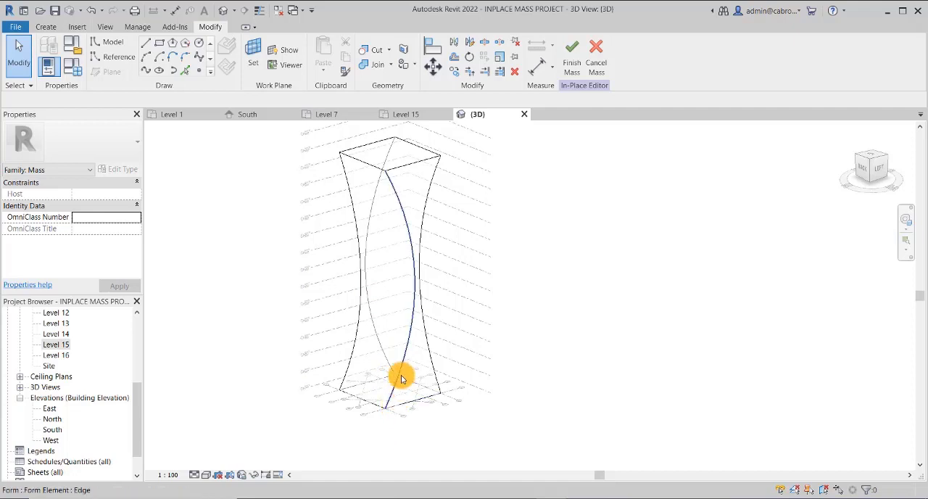
middle_click_drag(581, 326, 524, 331, "shift")
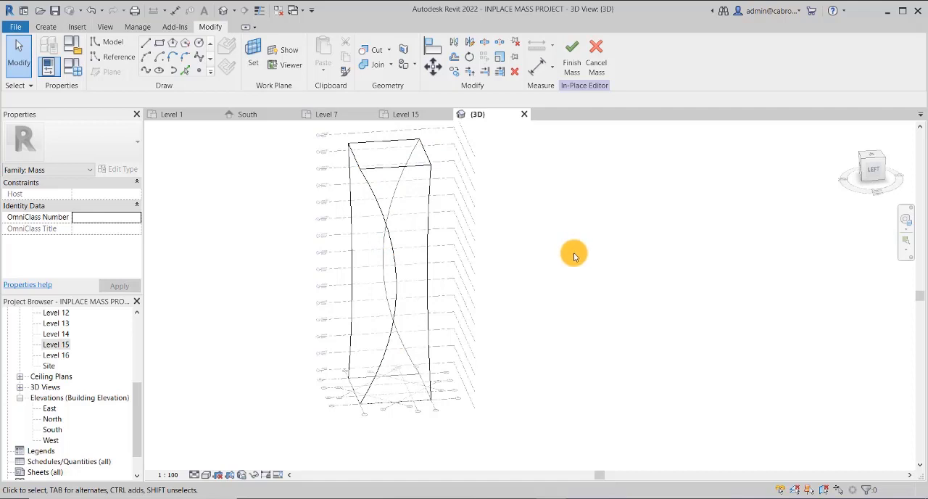
left_click(599, 55)
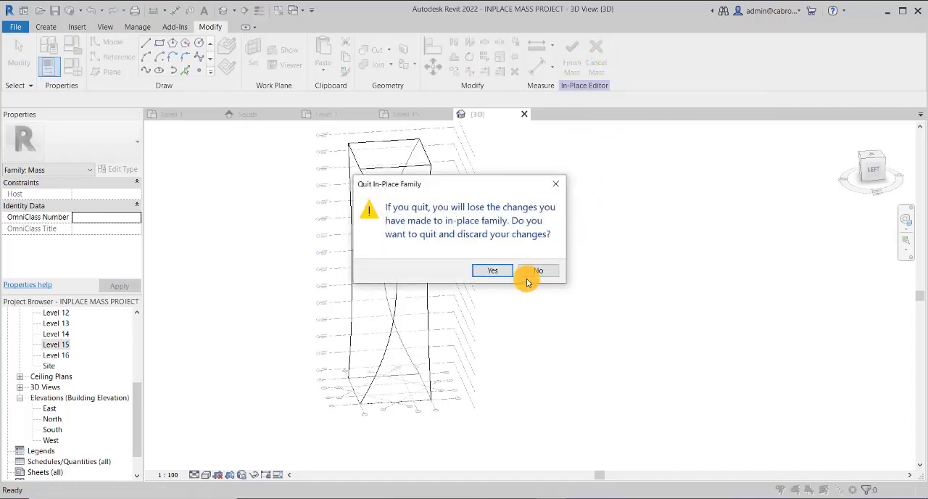
left_click(492, 270)
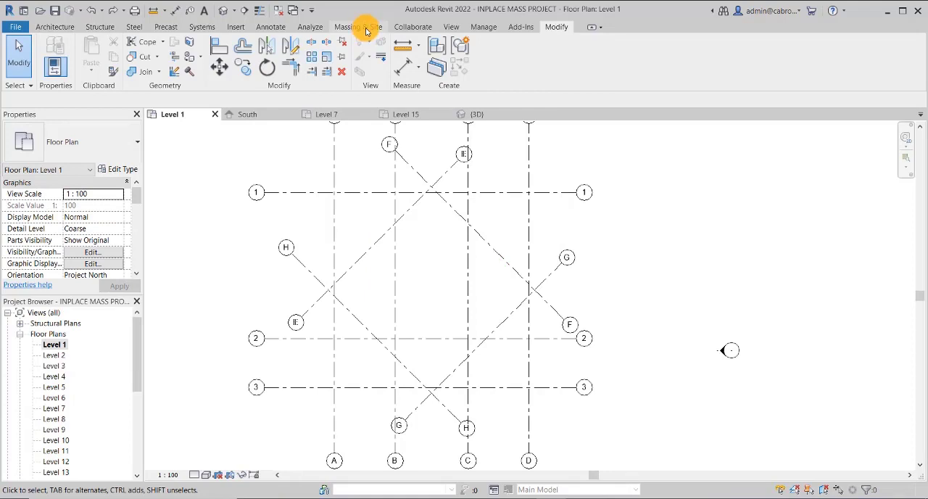
Start a new in-place mass from the Level 1 plan, keeping the default name
left_click(367, 30)
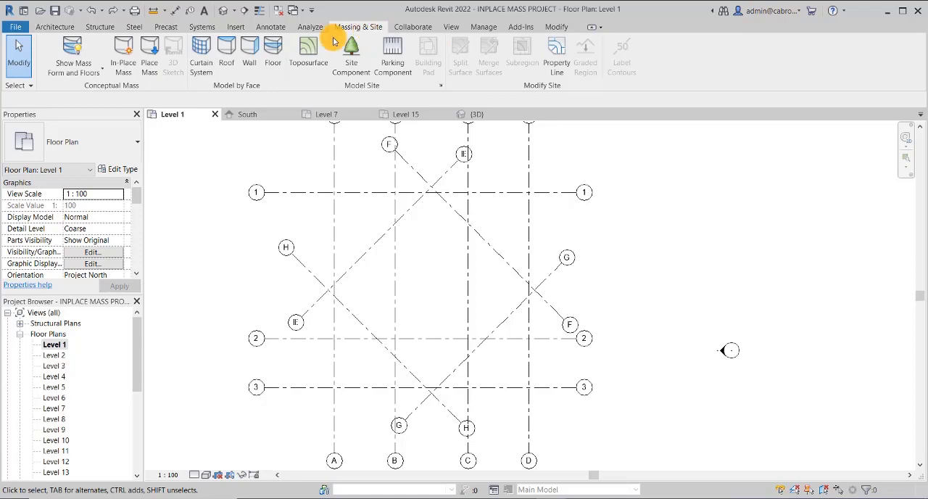
left_click(127, 49)
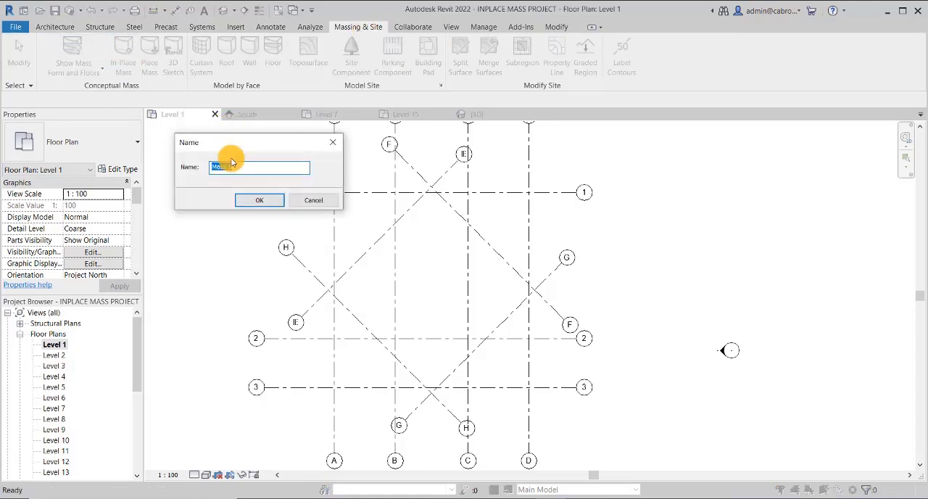
left_click(266, 201)
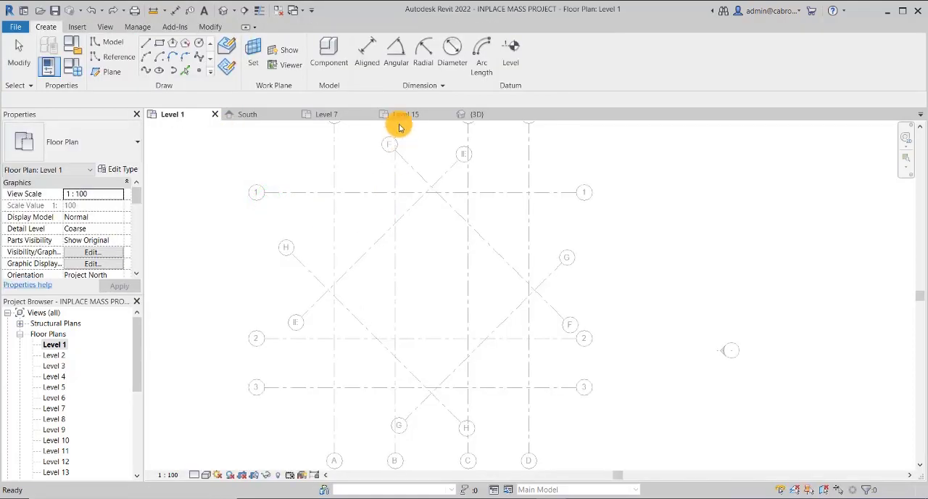
Draw a 16000 by 16000 rectangle from grid intersection A-1 to D-3 on Level 1 and lock its four sides to the grids
left_click(158, 45)
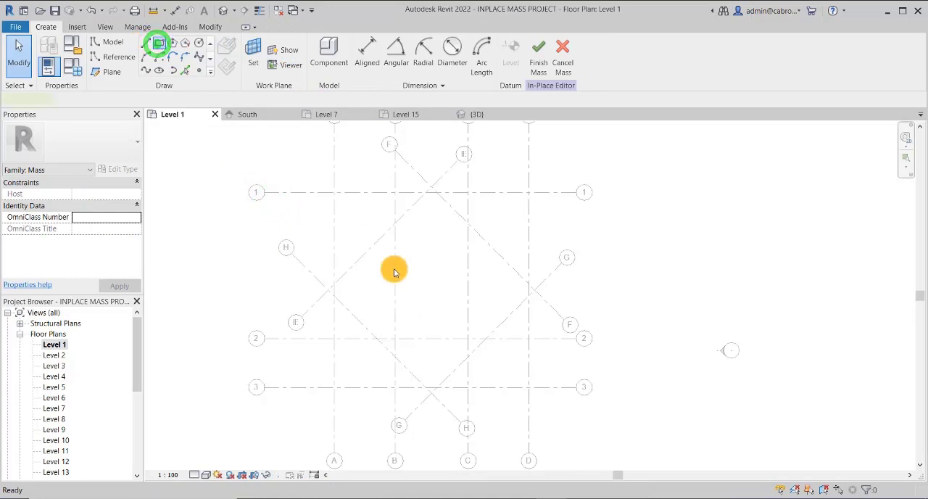
left_click(334, 195)
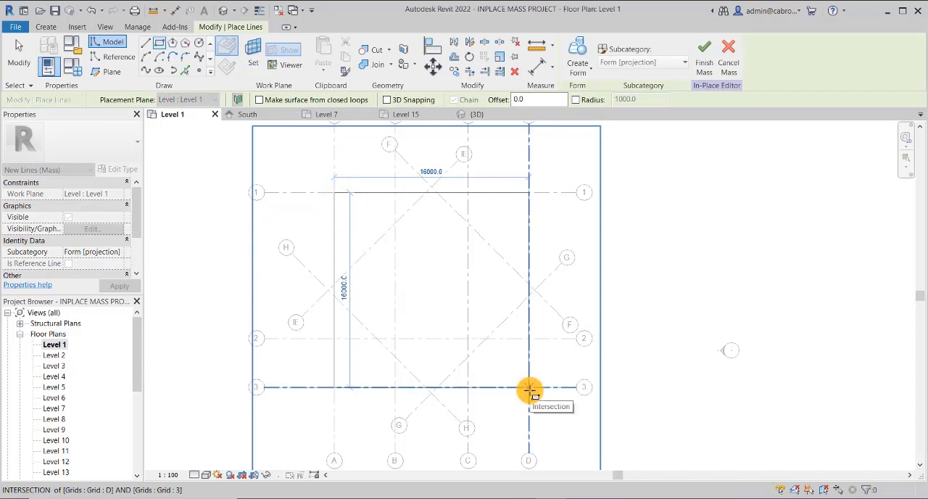
left_click(530, 390)
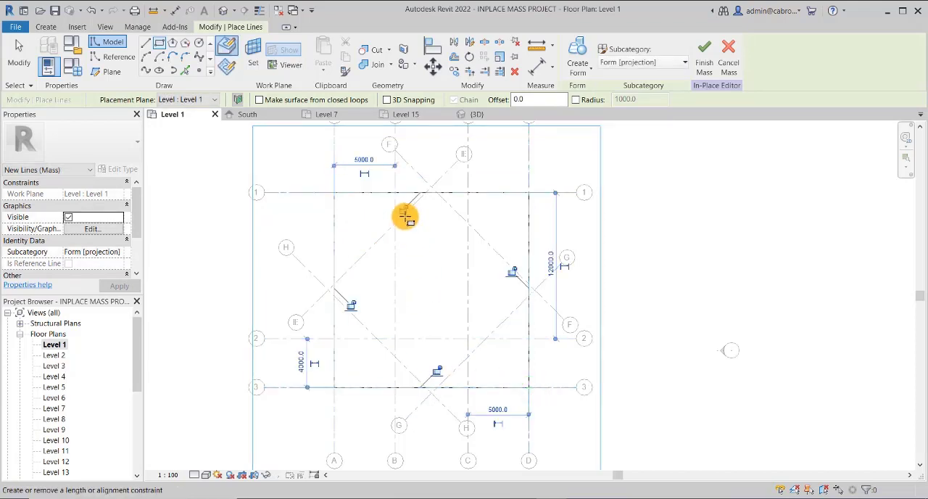
left_click(403, 210)
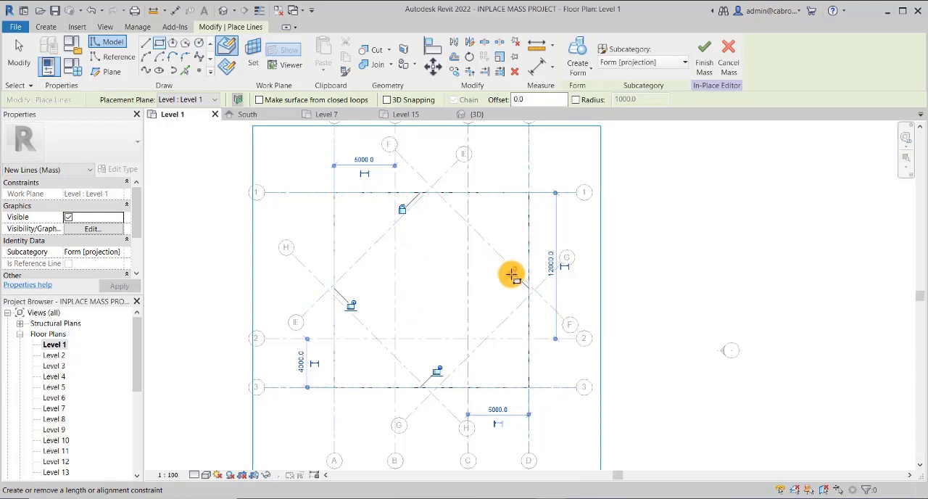
left_click(512, 273)
left_click(437, 372)
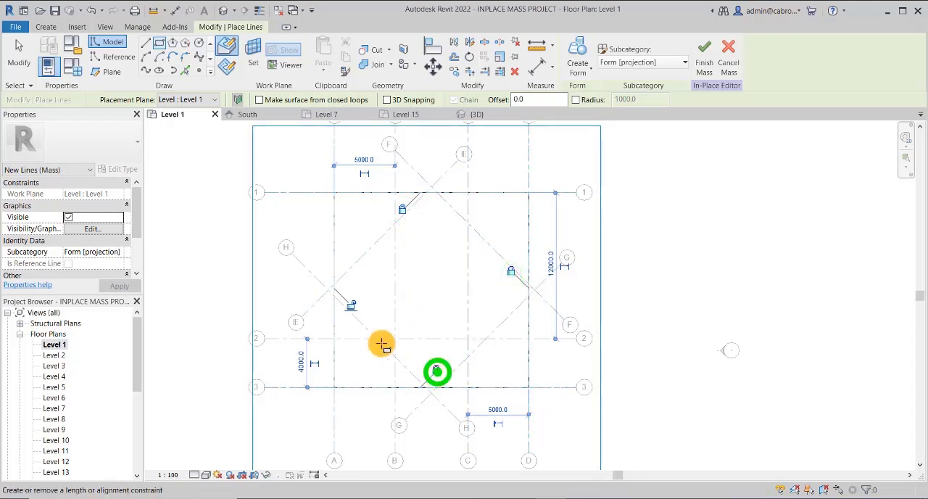
left_click(353, 307)
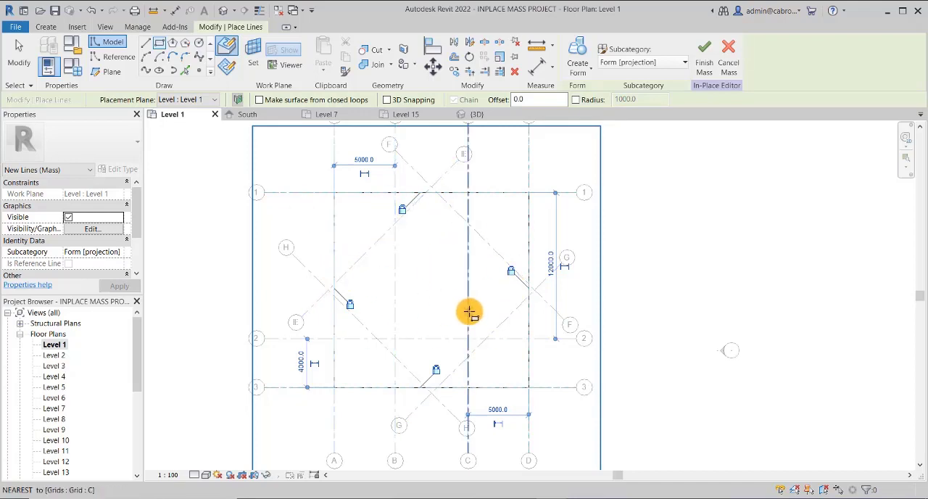
End the rectangle drawing on Level 1 and open the Level 7 floor plan
middle_click_drag(469, 312, 461, 307)
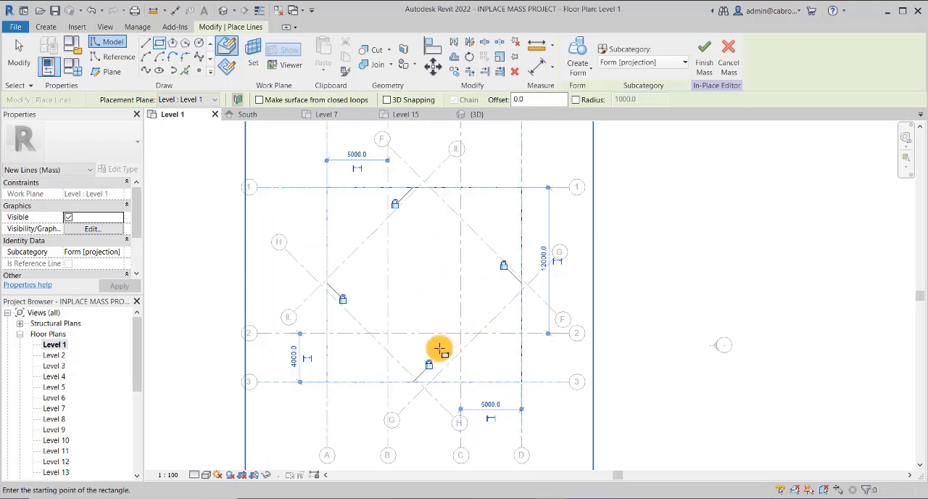
left_click(138, 350)
key("Escape")
key("Escape")
left_click_drag(139, 347, 138, 356)
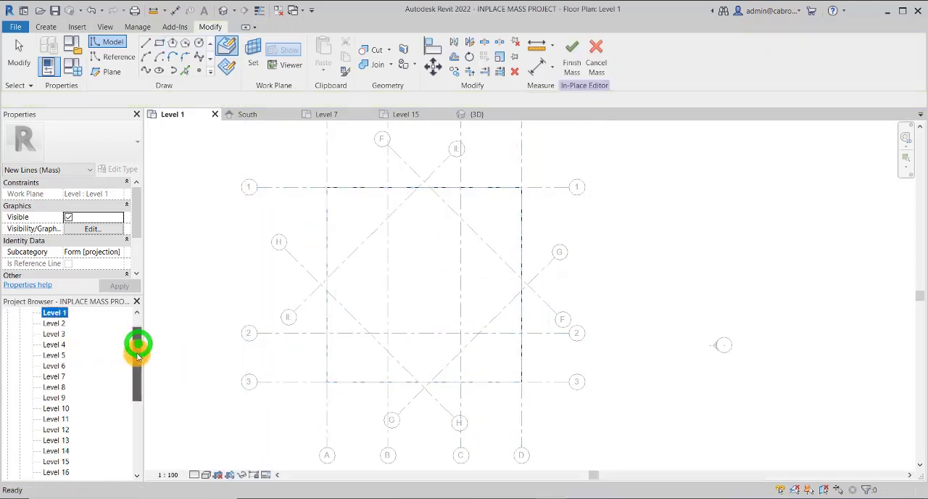
double_click(54, 388)
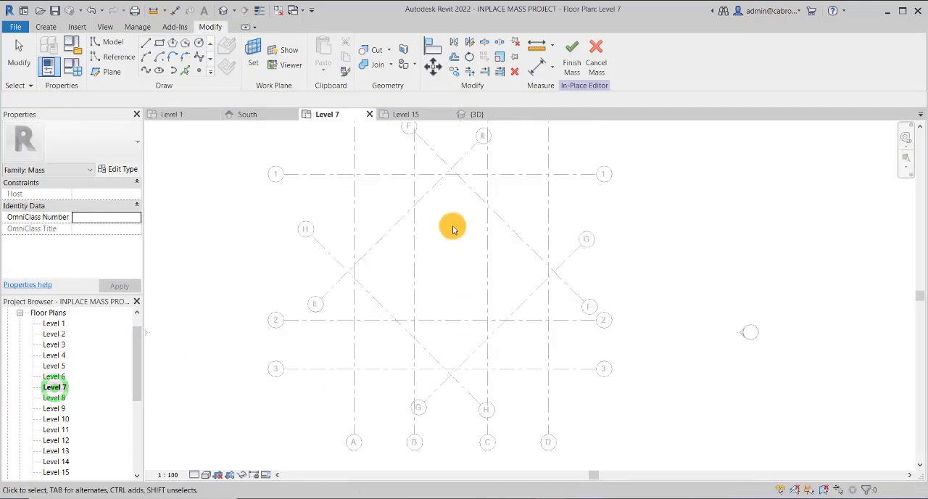
Draw a closed diamond with 12000 sides on Level 7 through grid intersections E-H, E-F, F-G and G-H
left_click(145, 45)
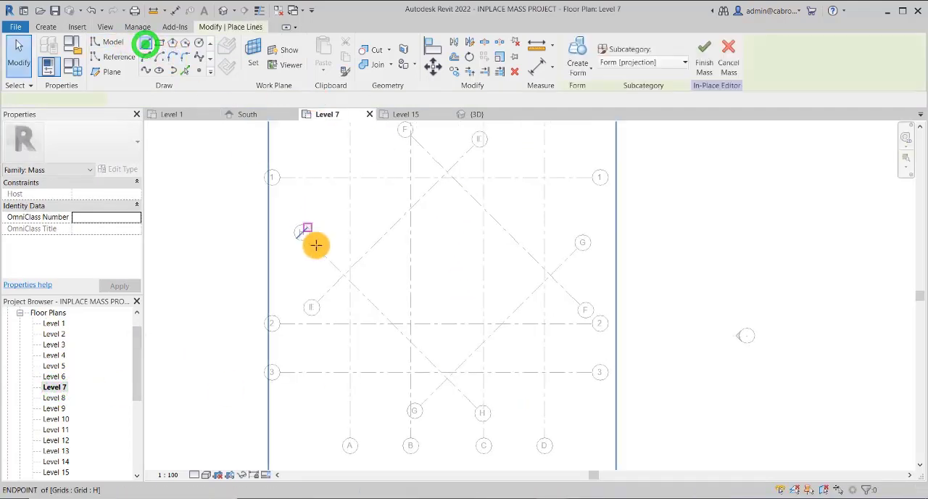
left_click(346, 274)
left_click(449, 172)
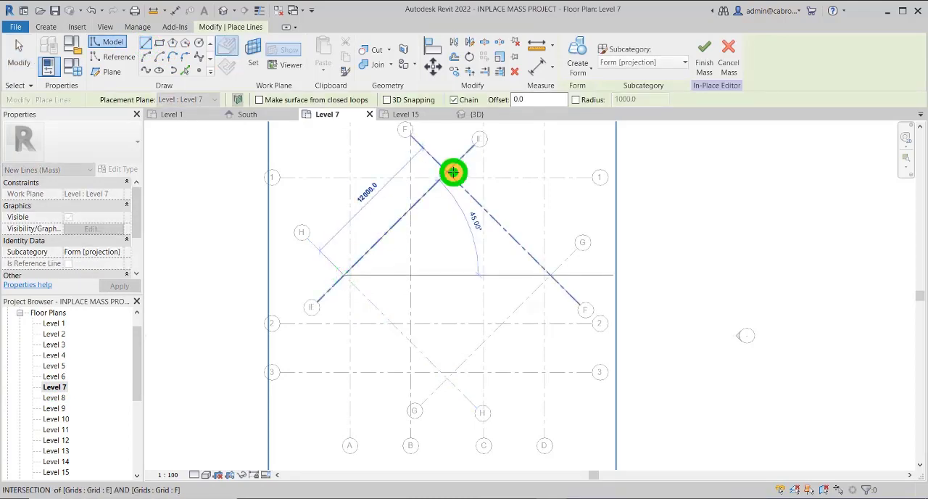
left_click(551, 275)
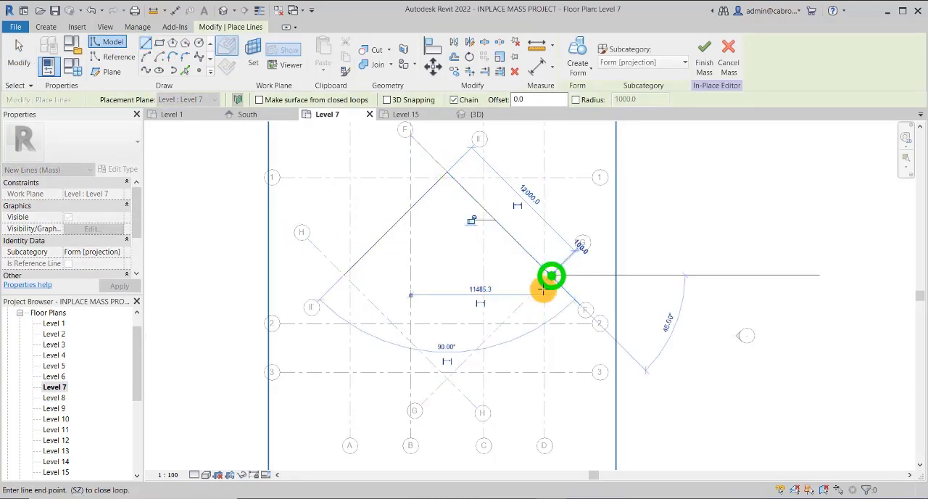
left_click(447, 380)
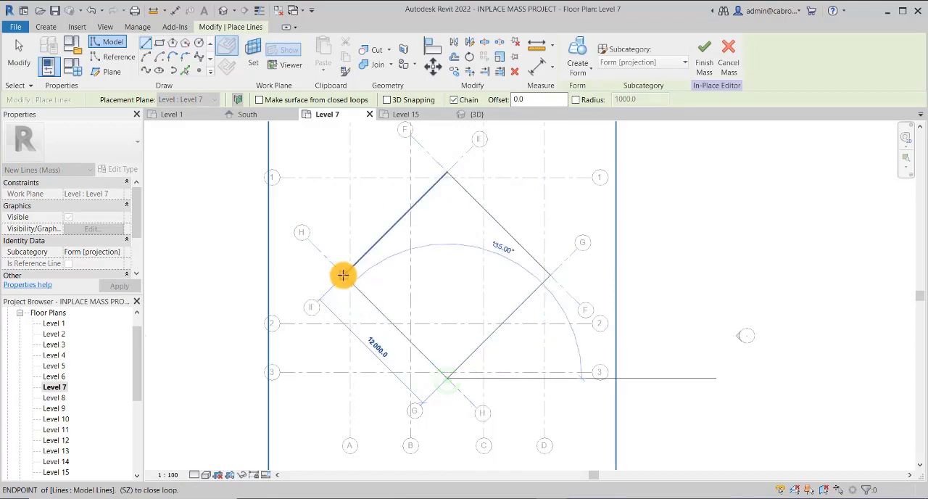
left_click(345, 274)
Align the Level 7 diamond's two upper sides to grids E and F and lock them
left_click(432, 46)
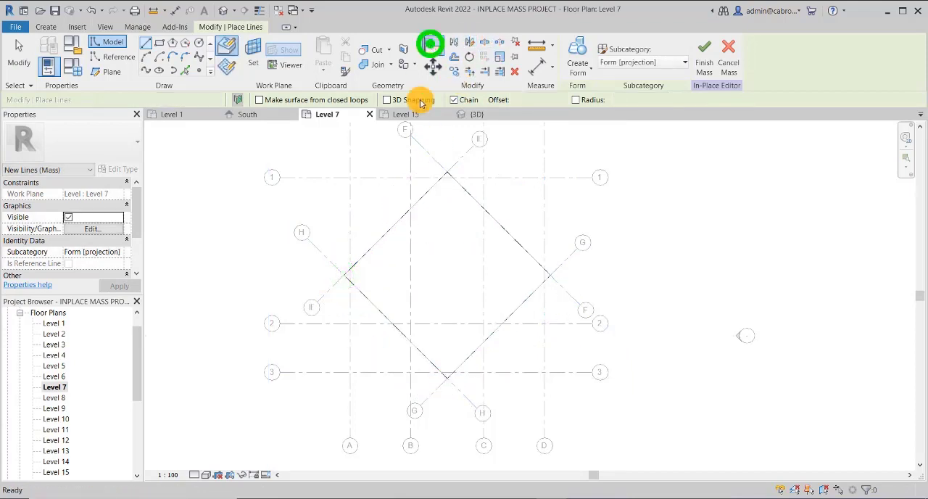
left_click(459, 163)
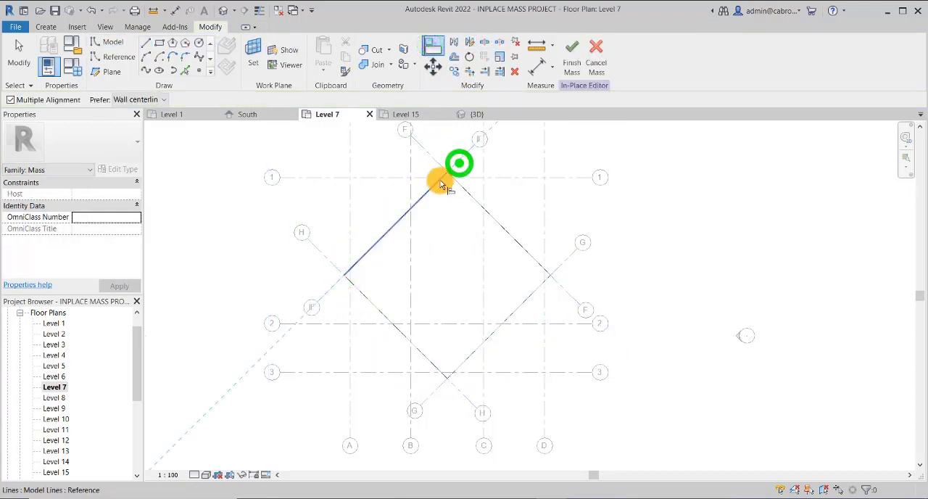
left_click(394, 248)
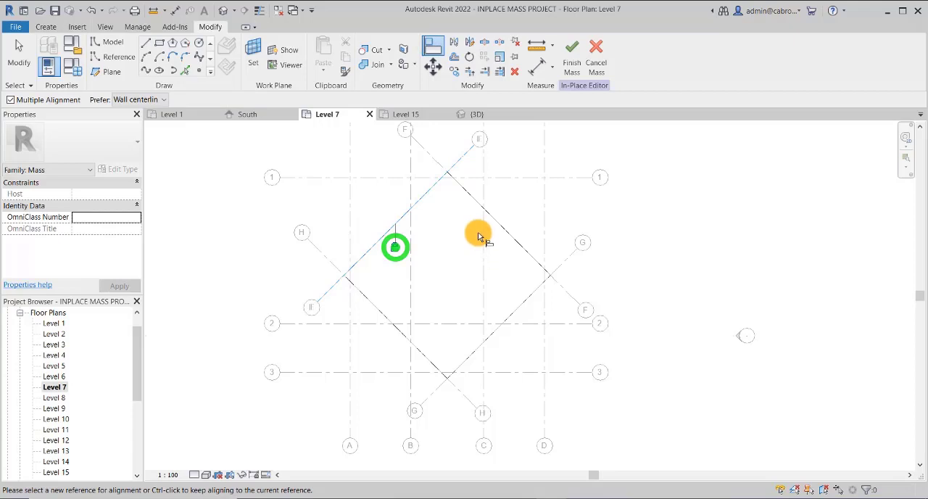
left_click(433, 155)
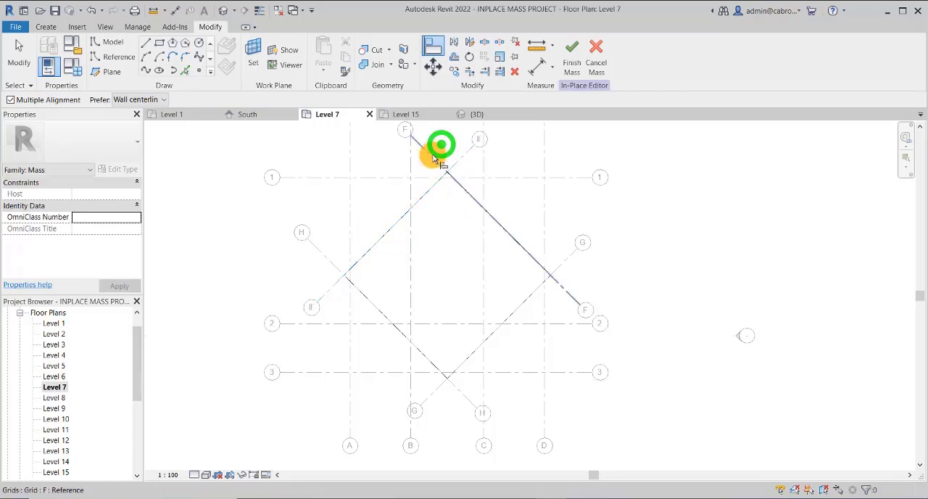
left_click(473, 201)
left_click(530, 220)
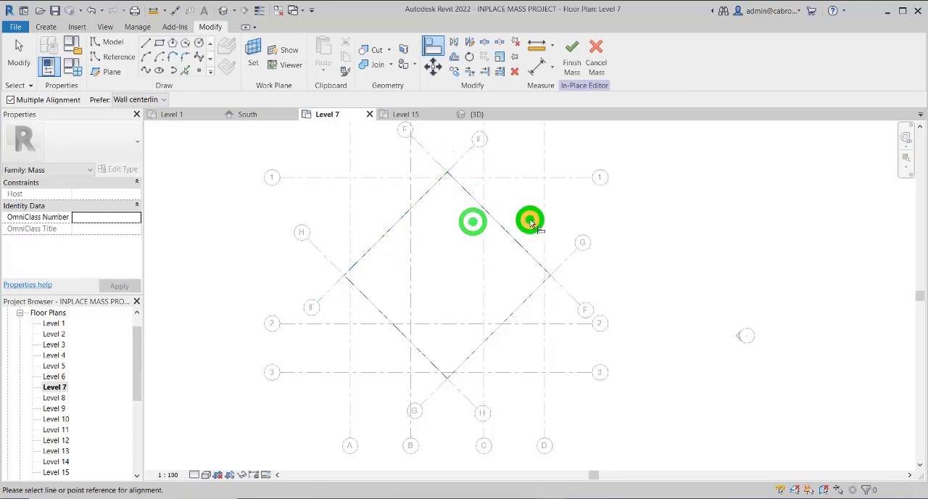
Align the Level 7 diamond's two lower sides to grids G and H and lock them
left_click(564, 265)
left_click(527, 300)
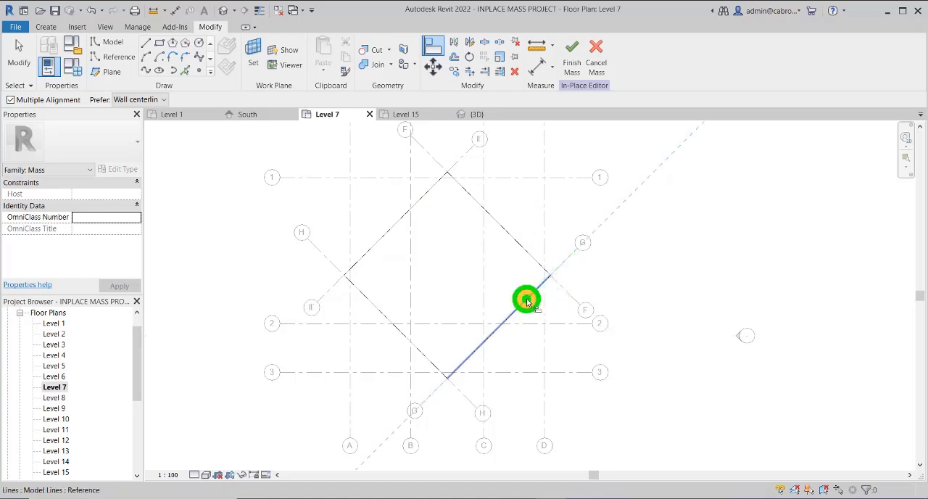
left_click(496, 303)
left_click(373, 341)
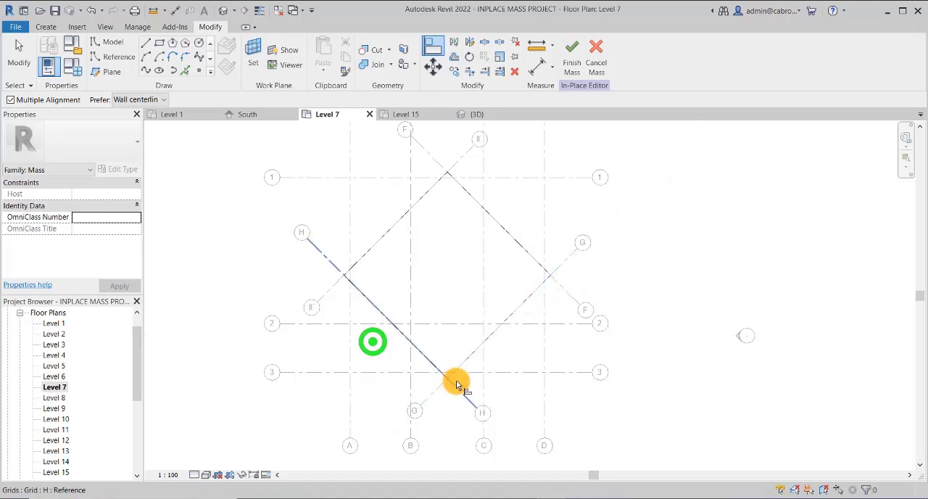
left_click(457, 385)
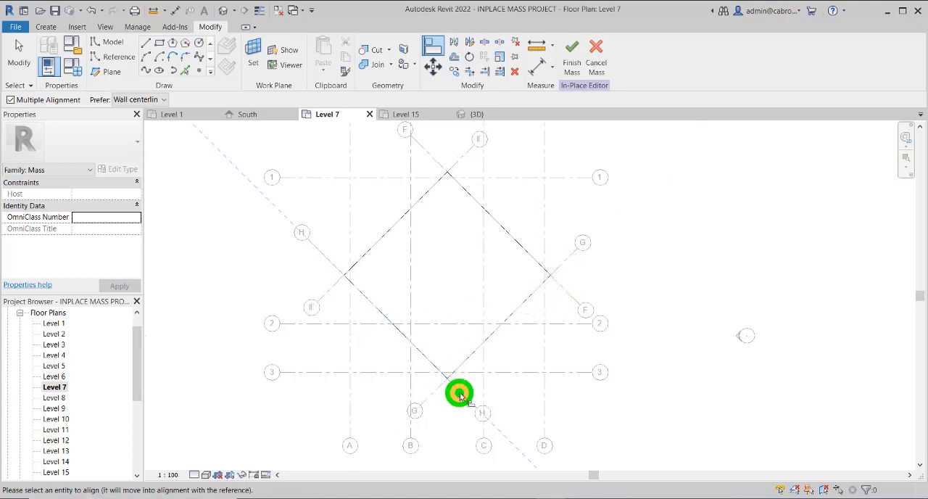
left_click(398, 330)
left_click(412, 322)
left_click(440, 276)
scroll(447, 258, "down", 1)
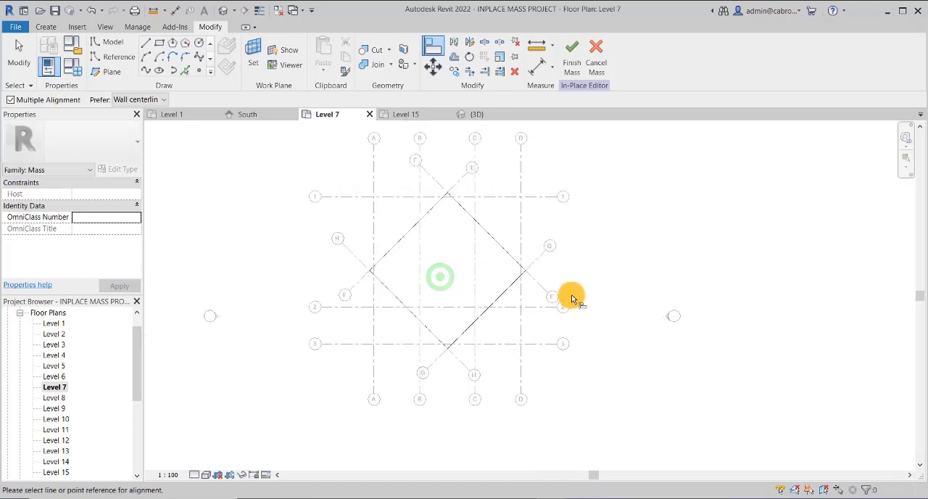
middle_click_drag(571, 295, 551, 299)
left_click(572, 259)
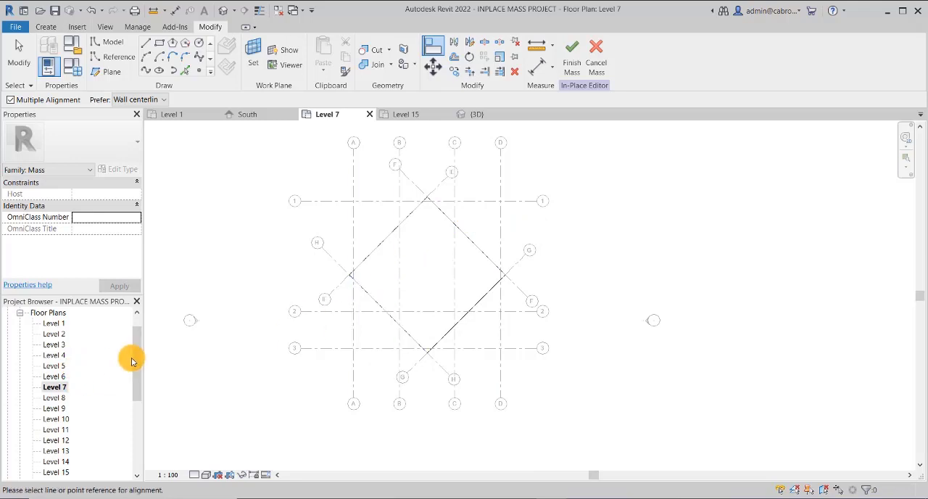
On the Level 15 floor plan, draw a 16000 by 16000 rectangle from grid intersection A-1 to D-3
left_click_drag(137, 359, 137, 397)
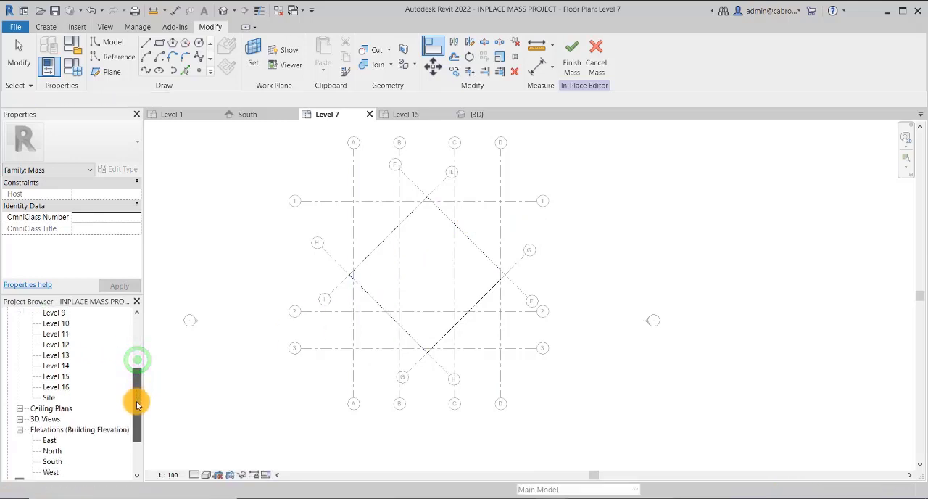
left_click(61, 376)
double_click(61, 375)
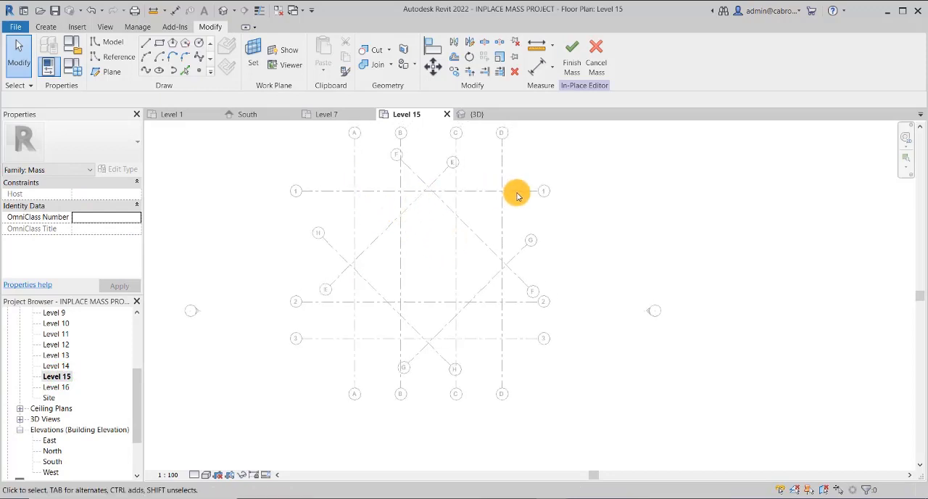
left_click(160, 43)
left_click(354, 192)
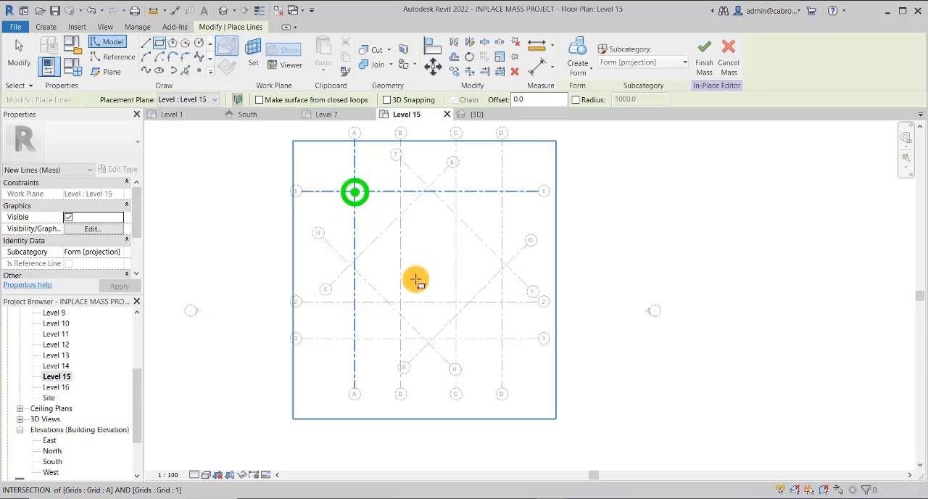
left_click(504, 341)
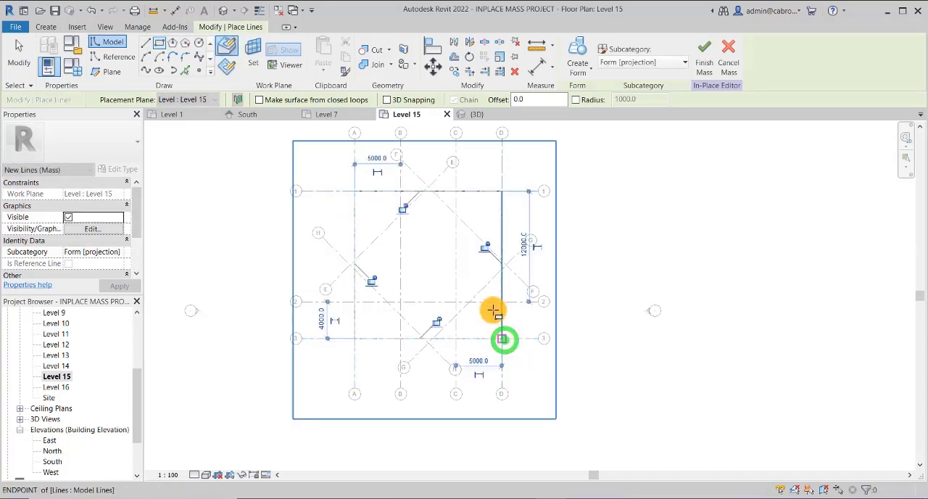
Lock all four sides of the Level 15 rectangle to their grids and end the drawing command
left_click(486, 248)
left_click(403, 210)
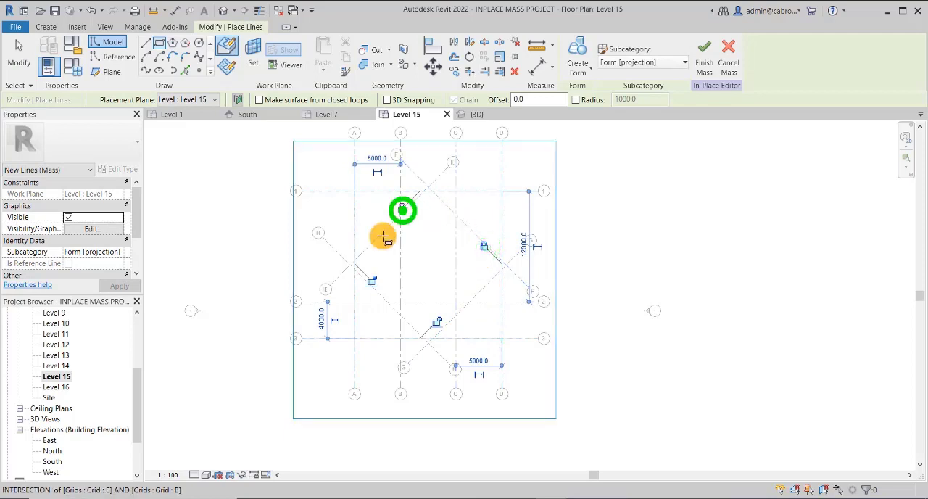
left_click(436, 321)
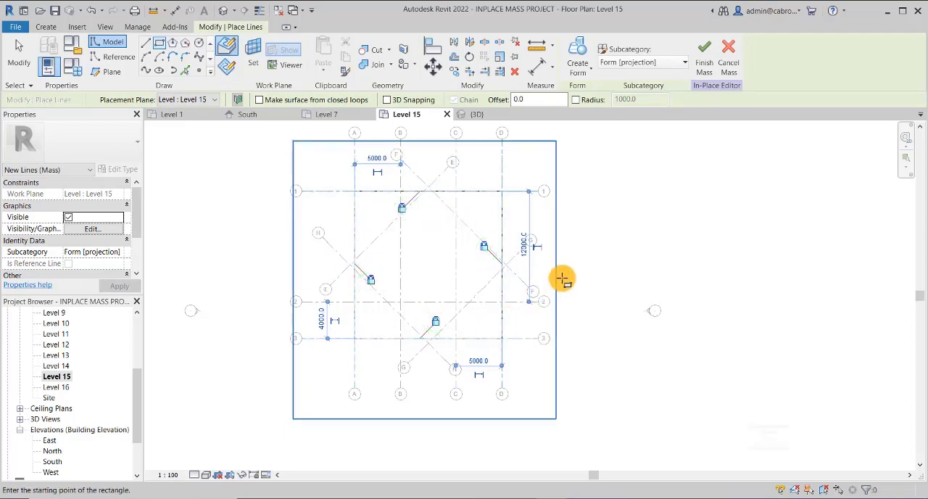
middle_click_drag(563, 279, 569, 275)
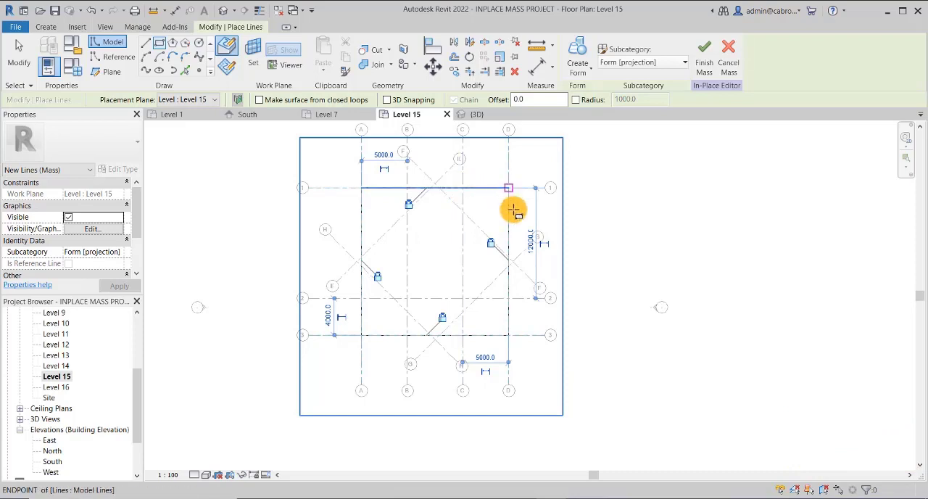
key("Escape")
key("Escape")
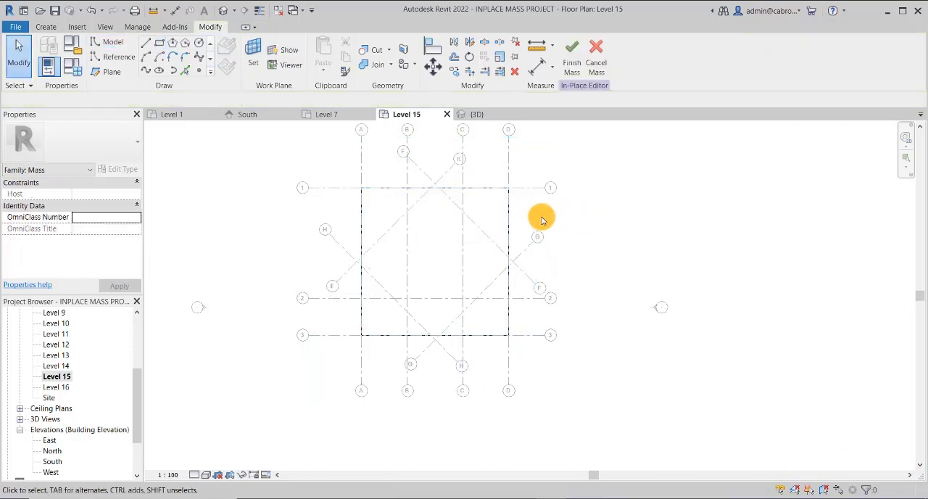
In the 3D view, select the Level 1 and Level 7 profiles together and create a solid form from them
left_click(221, 12)
mouse_move(545, 257)
middle_mouse_down("shift")
mouse_move(515, 288)
mouse_move(573, 240)
mouse_move(529, 252)
middle_mouse_up("shift")
scroll(432, 293, "up", 5)
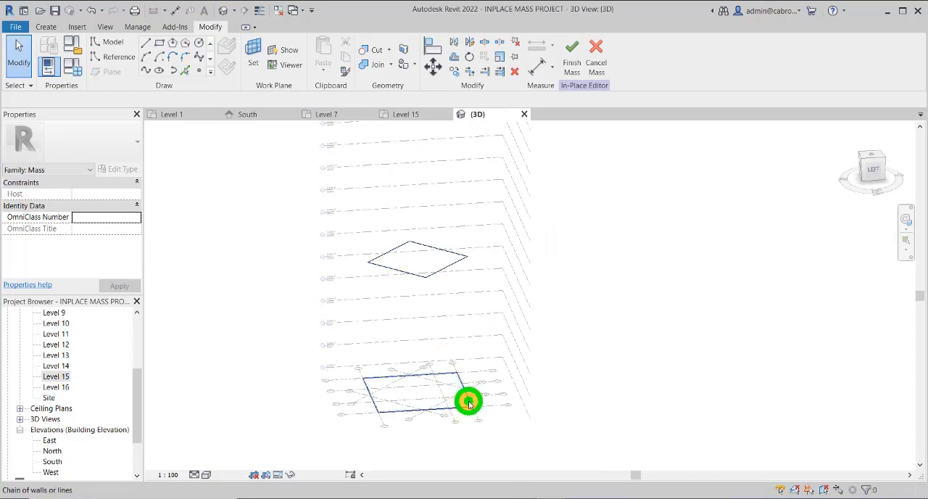
left_click(468, 403)
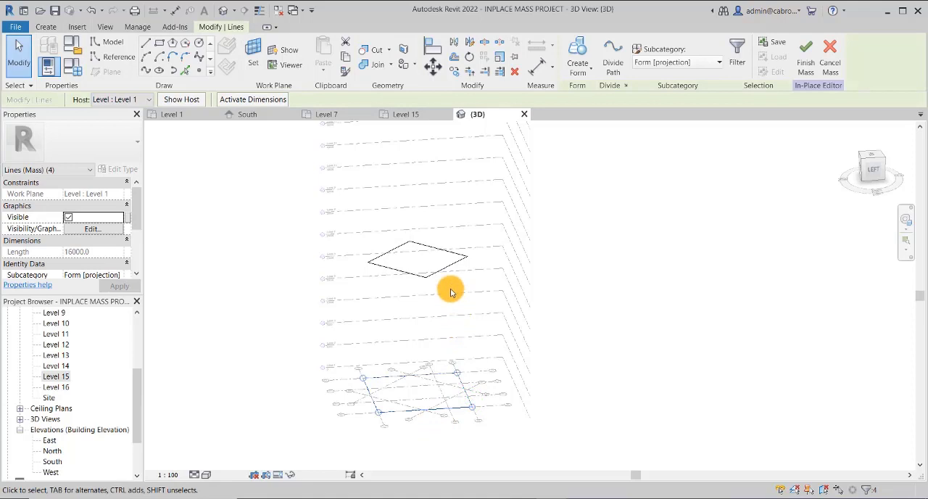
left_click(455, 267, "ctrl")
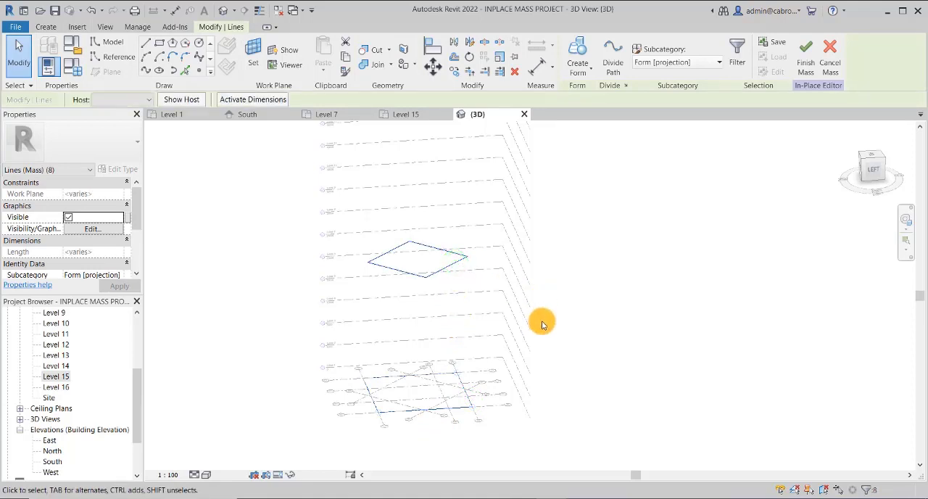
left_click(593, 68)
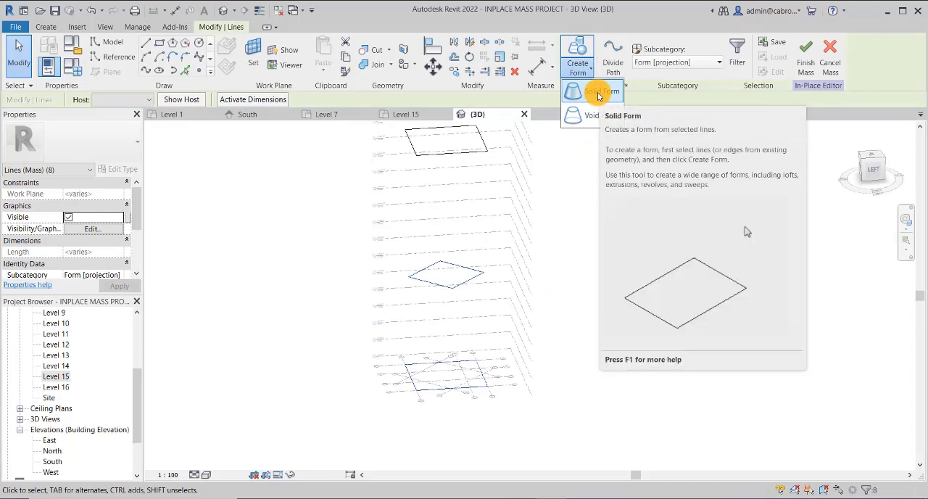
left_click(599, 94)
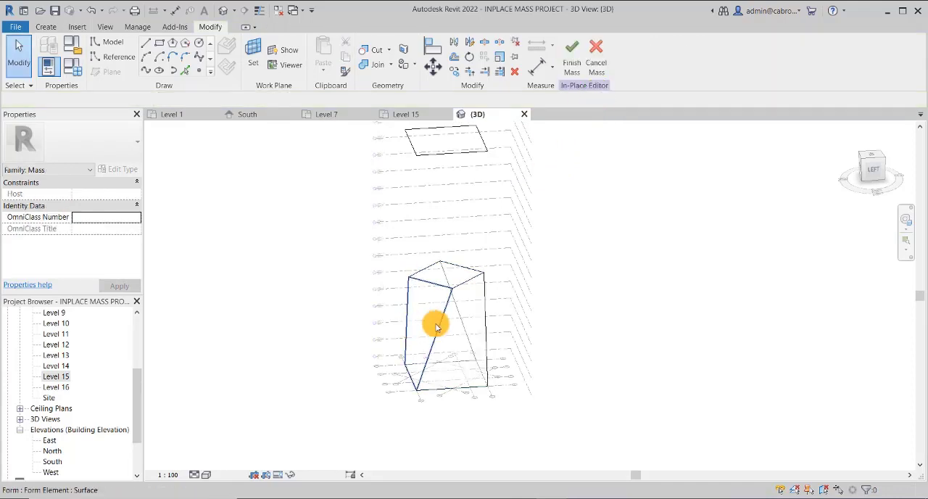
Examine the twisted solid between Levels 1 and 7 and the separate Level 15 profile in 3D
left_click(548, 281)
middle_click_drag(548, 281, 441, 377)
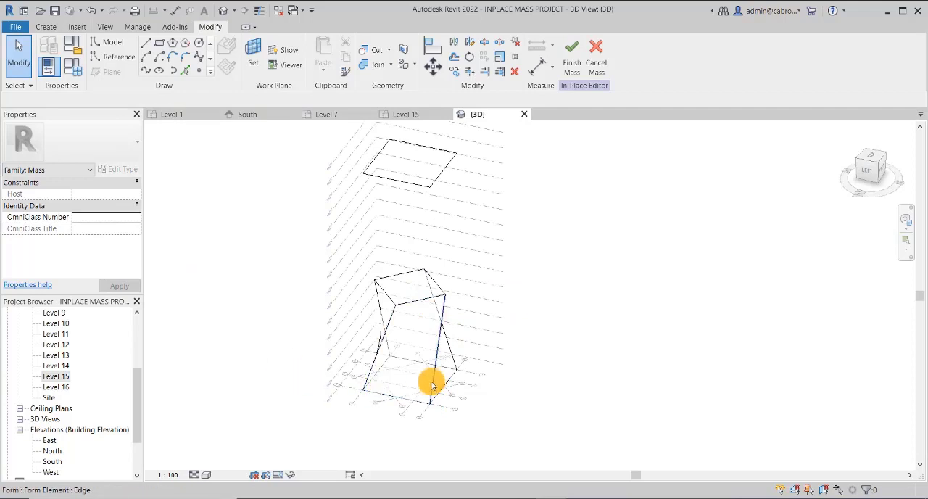
scroll(358, 397, "up", 3)
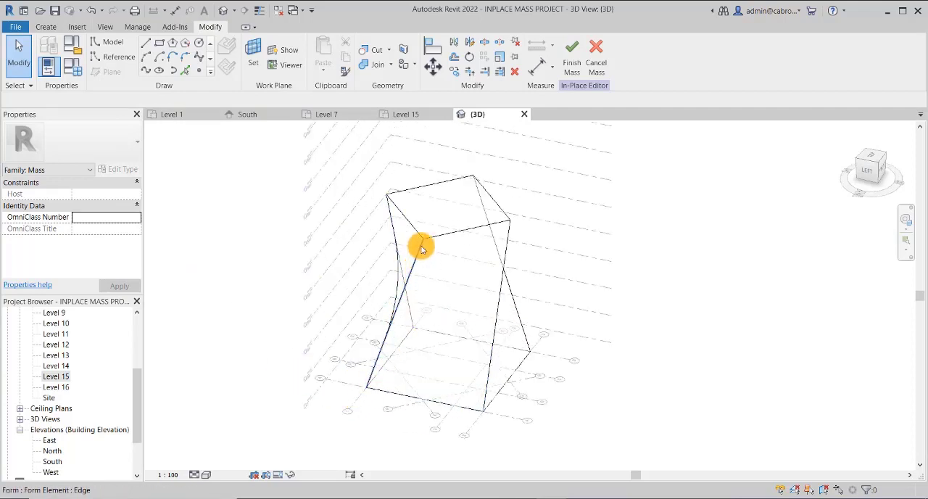
scroll(399, 353, "down", 2)
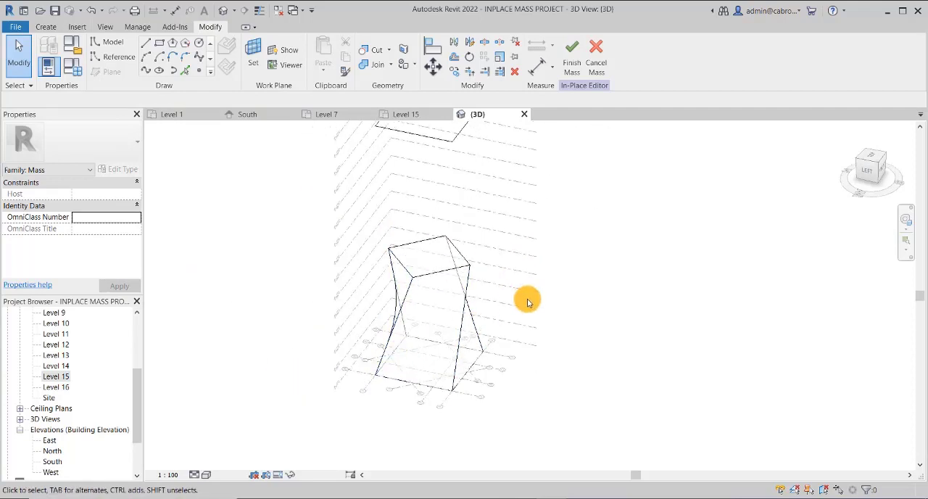
middle_click_drag(537, 295, 484, 350)
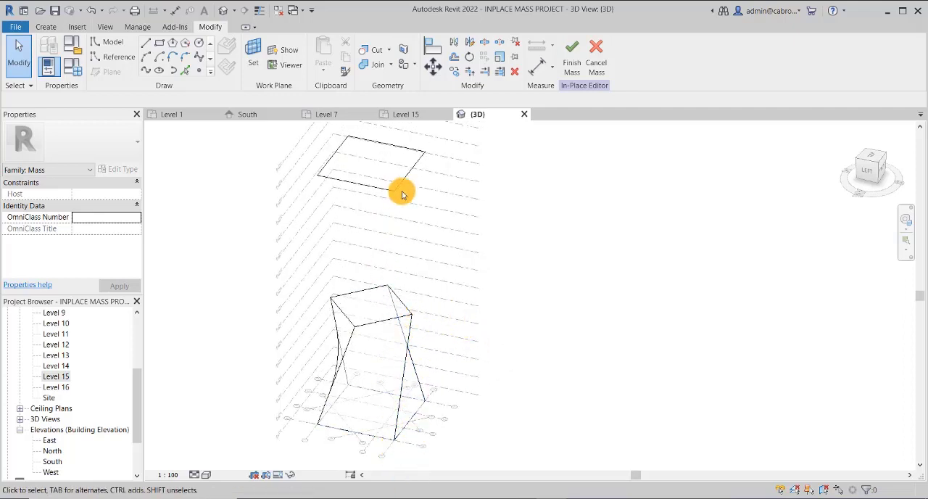
mouse_move(533, 314)
middle_mouse_down()
mouse_move(515, 290)
mouse_move(532, 304)
middle_mouse_up()
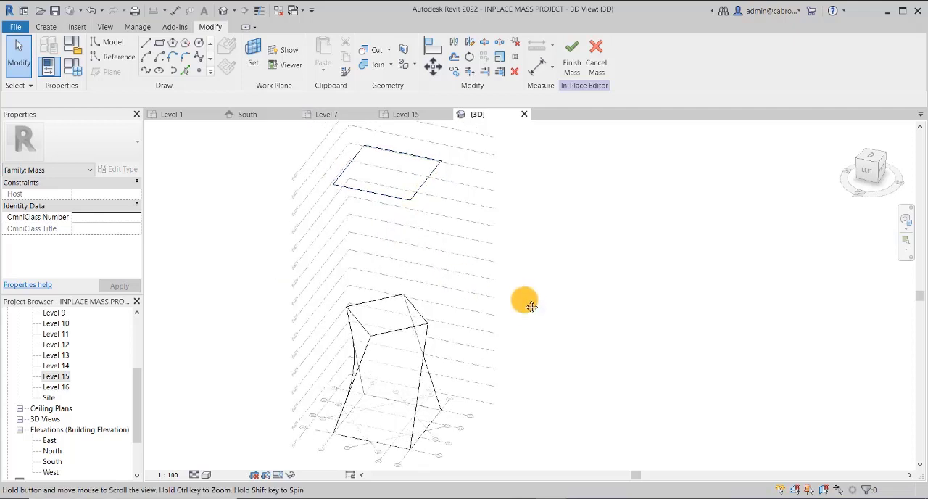
Create a solid form between the top face of the lower solid at Level 7 and the Level 15 profile
left_click(416, 312)
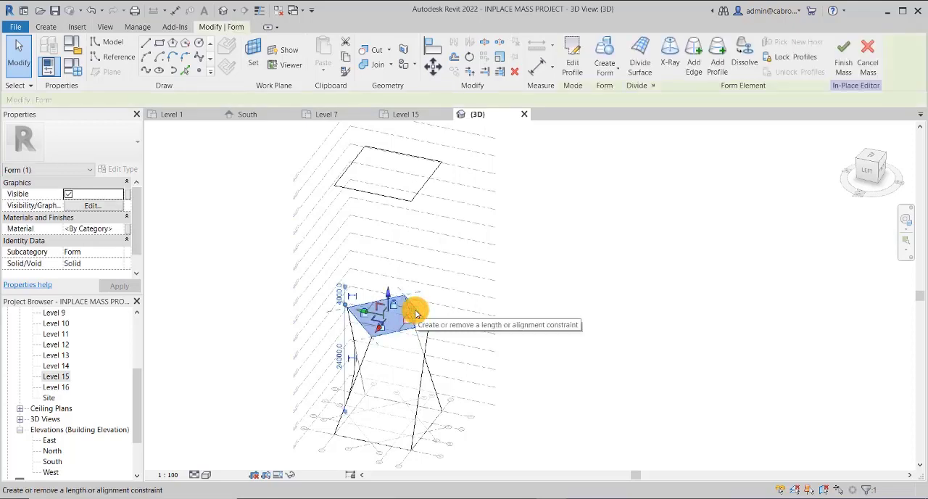
left_click(430, 181, "ctrl")
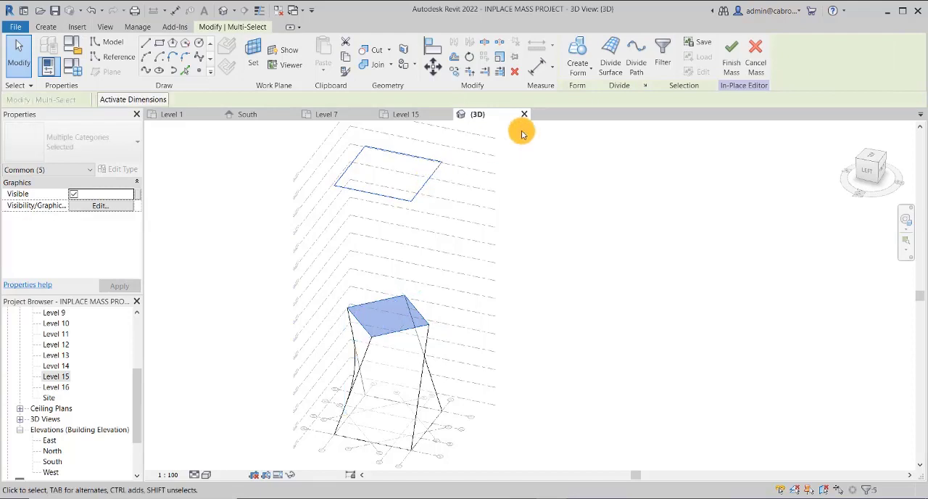
left_click(591, 70)
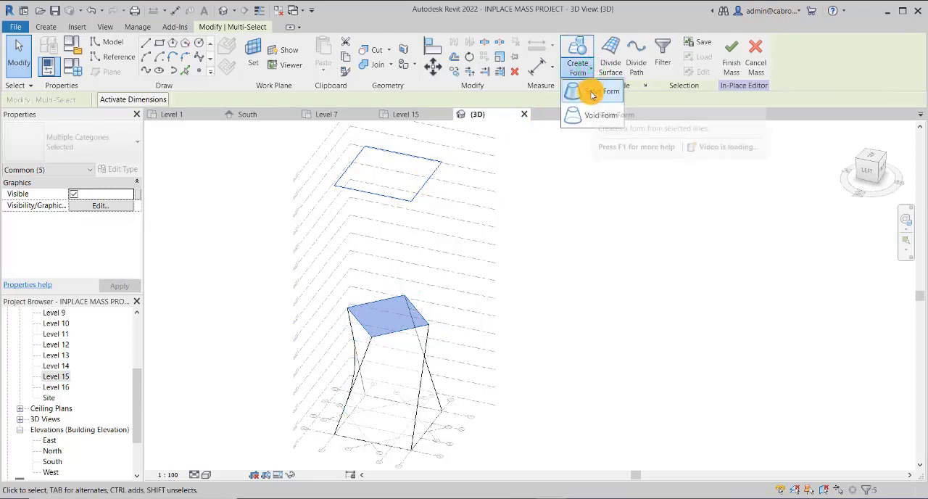
left_click(591, 91)
left_click(553, 305)
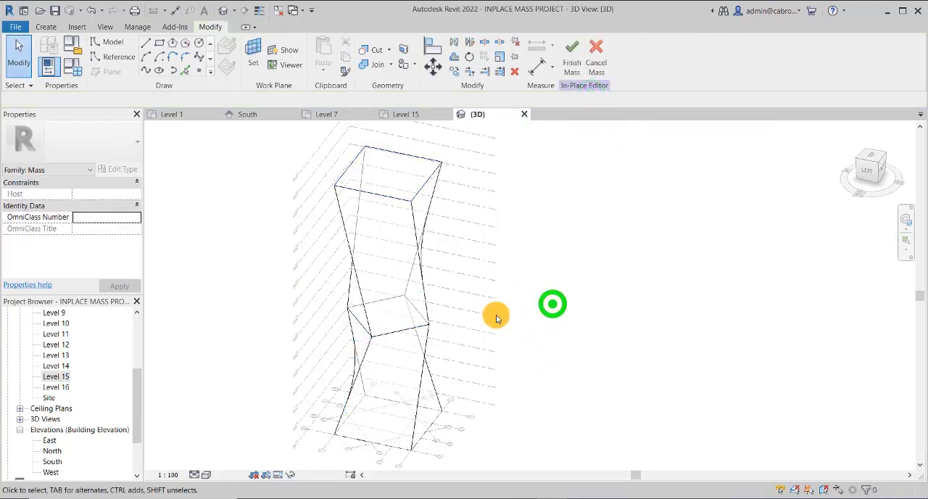
Examine the two stacked twisted solids from several sides in 3D, checking the upper and lower forms individually
scroll(469, 266, "down", 1)
middle_click_drag(522, 339, 284, 261, "shift")
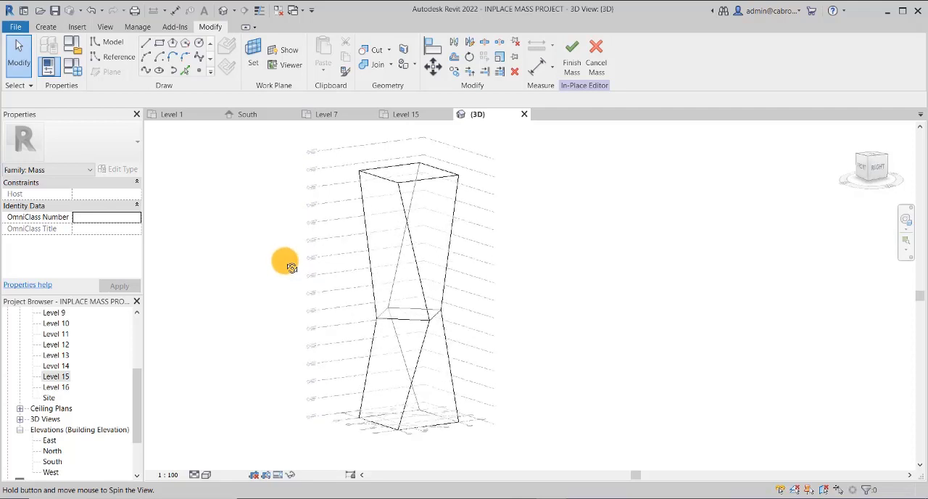
middle_click_drag(501, 387, 360, 398, "shift")
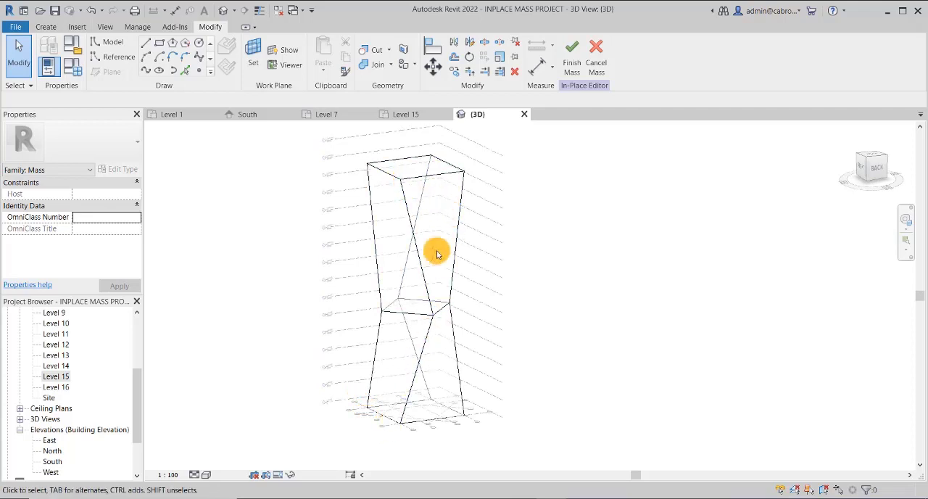
middle_click_drag(572, 331, 462, 328, "shift")
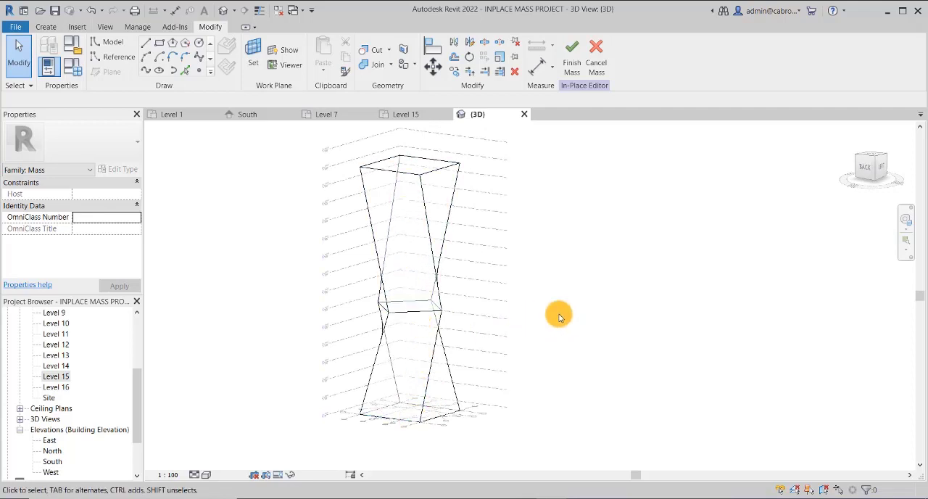
middle_click_drag(537, 319, 509, 320, "shift")
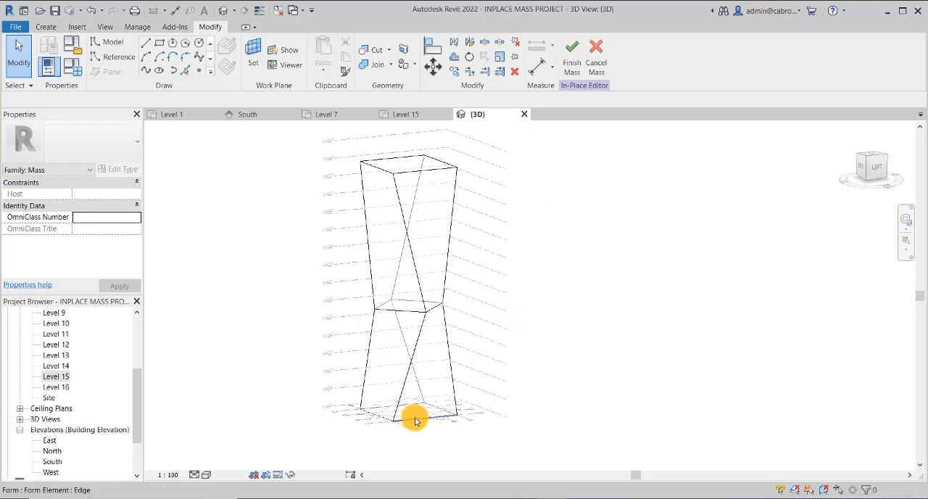
left_click(417, 291)
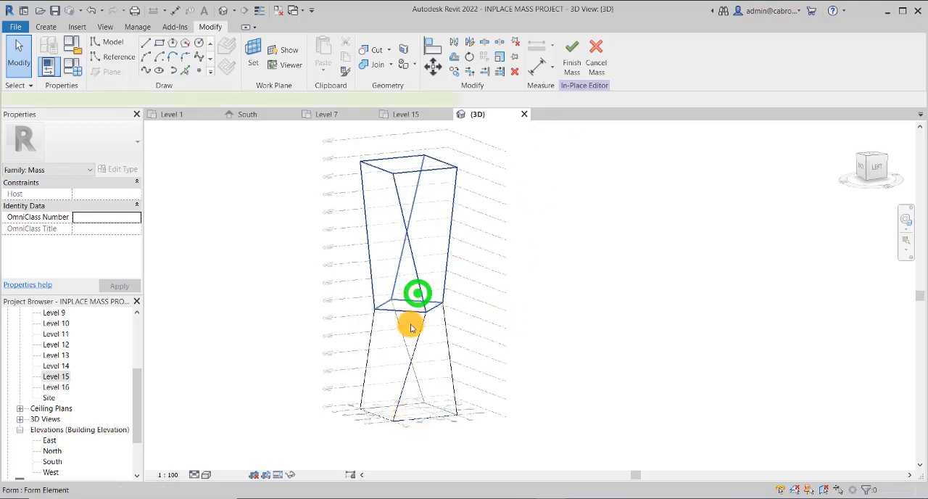
left_click(494, 336)
left_click(416, 333)
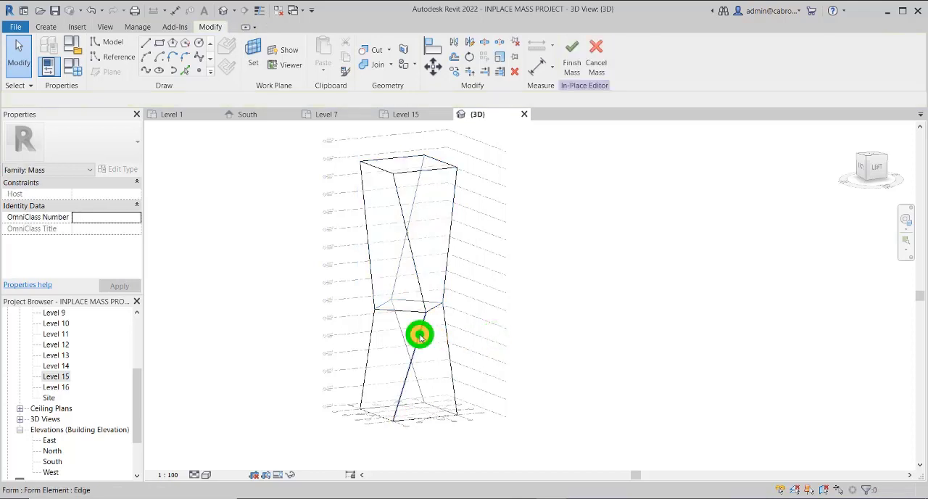
left_click(504, 336)
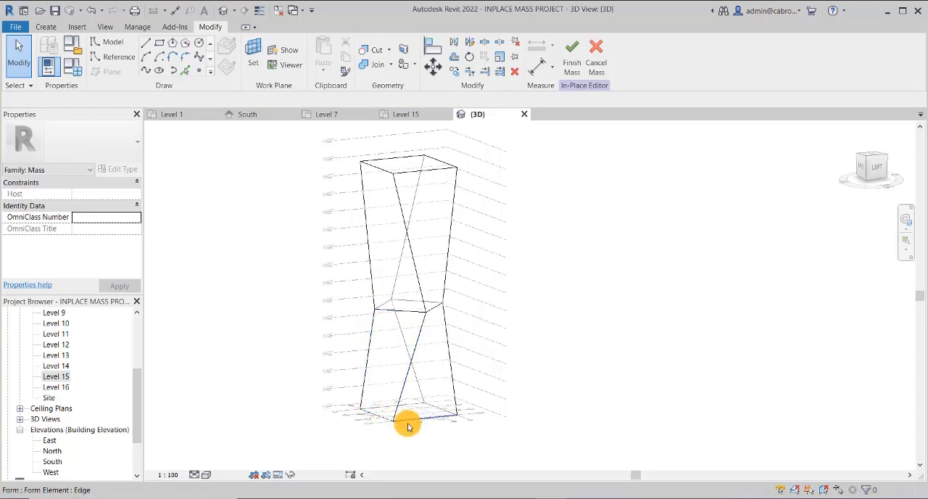
left_click(604, 351)
Check the finished tower mass as a single selected object and return to editing it in place
middle_click_drag(548, 255, 551, 253)
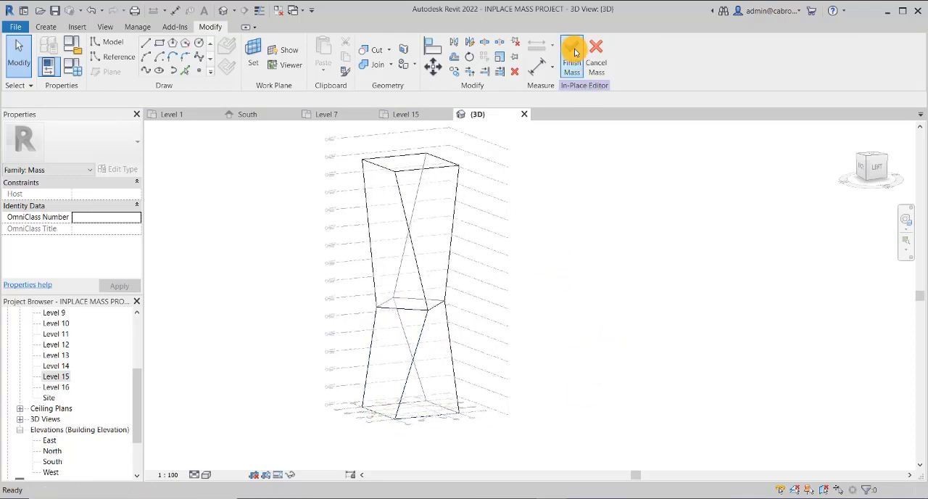
left_click(586, 257)
left_click(421, 168)
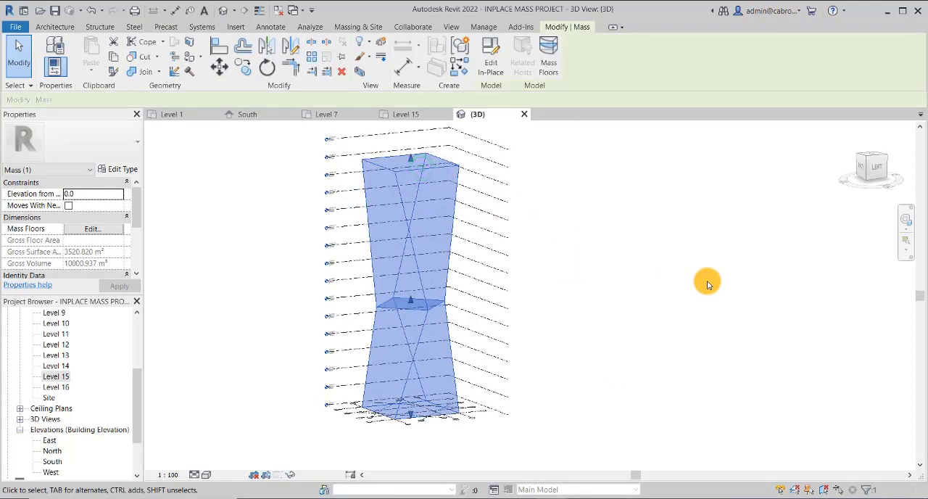
left_click(591, 297)
middle_click_drag(551, 327, 568, 333)
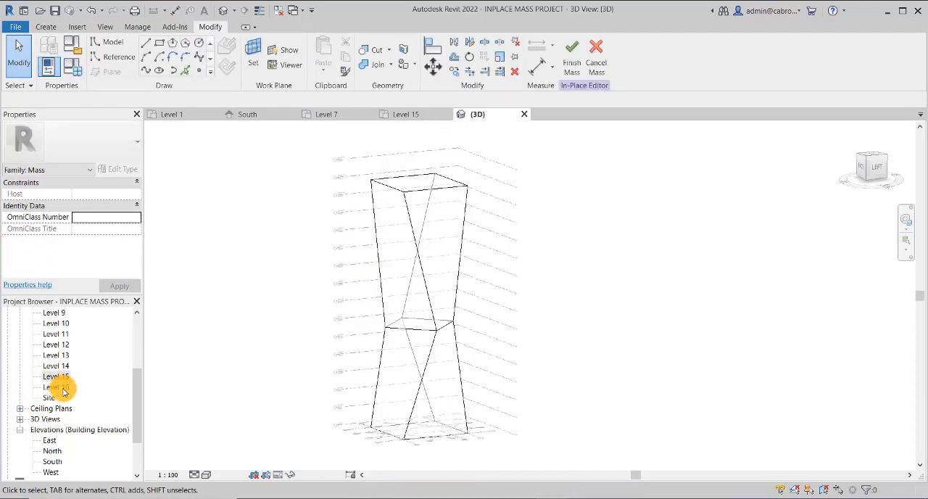
On the Level 16 floor plan, draw a 16000 by 16000 rectangle from grid intersection A-1 to D-3
double_click(62, 387)
scroll(595, 249, "up", 5)
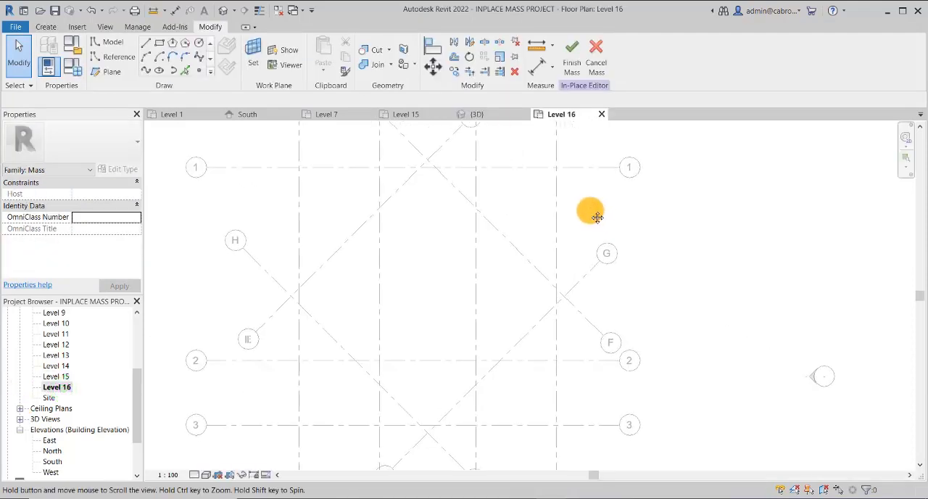
left_click(299, 167)
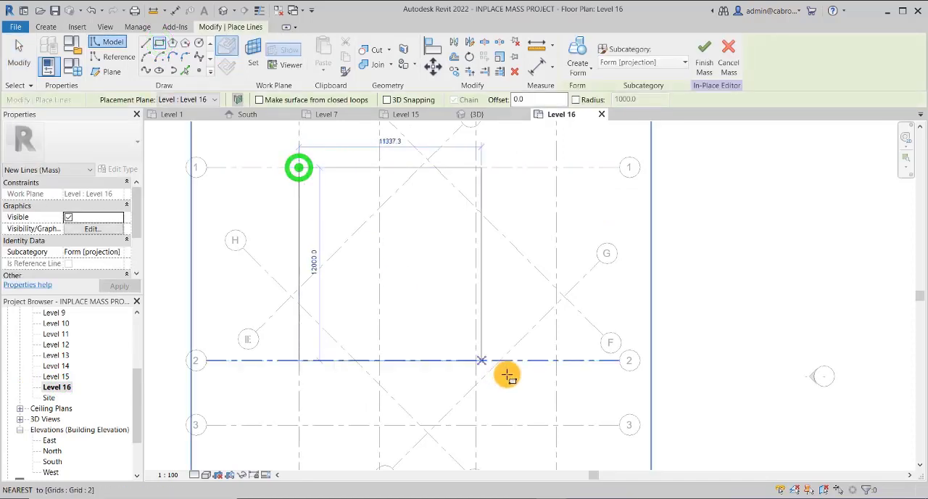
left_click(558, 425)
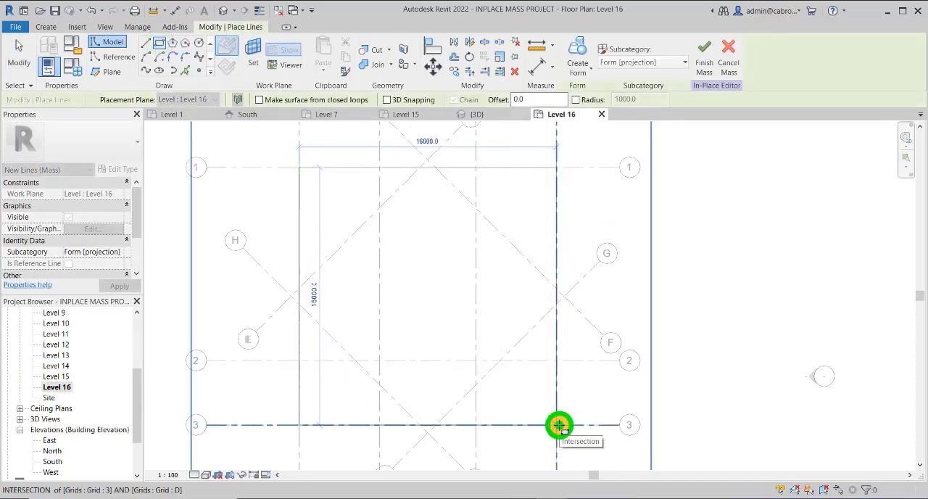
left_click(558, 424)
Lock all four sides of the Level 16 rectangle to their grids and end the drawing command
left_click(395, 185)
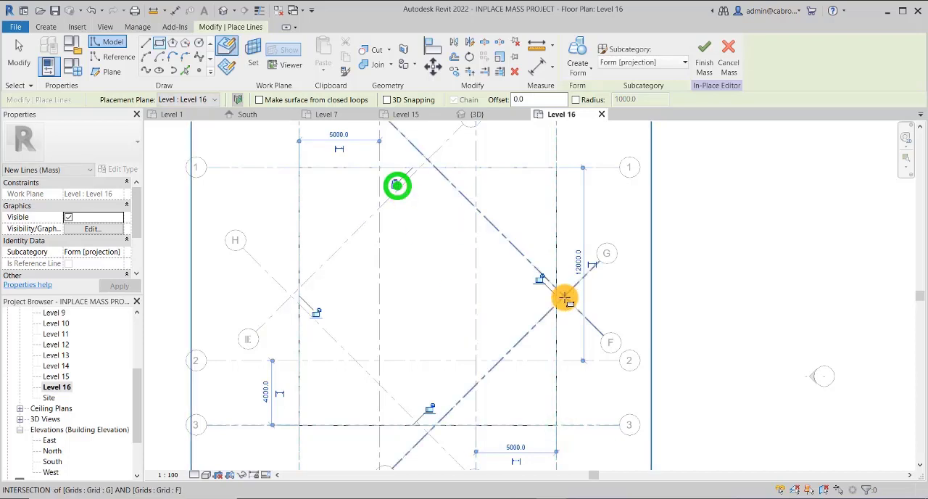
left_click(540, 281)
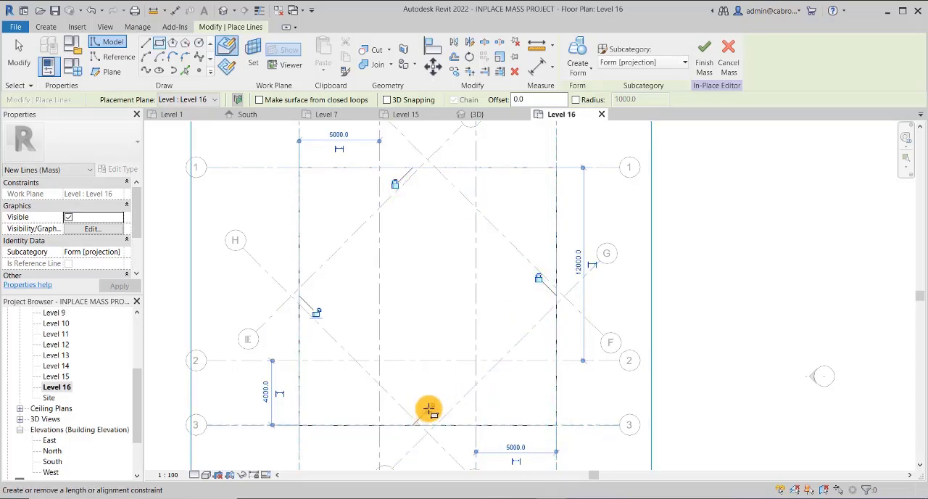
left_click(427, 411)
left_click(315, 313)
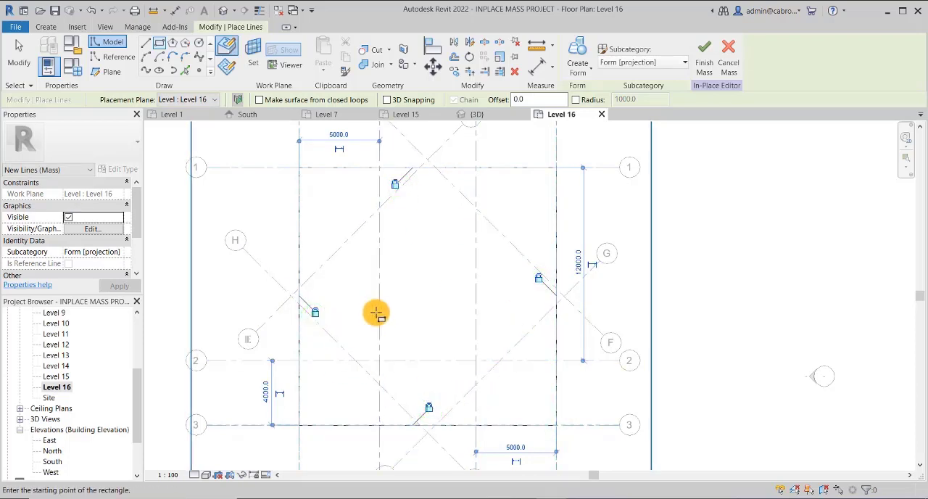
scroll(377, 315, "down", 2)
middle_click_drag(636, 333, 630, 313)
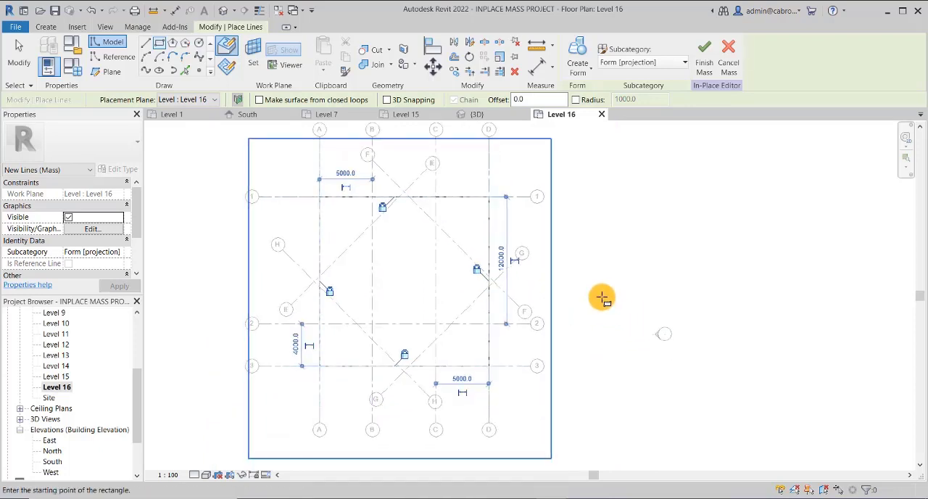
key("Escape")
key("Escape")
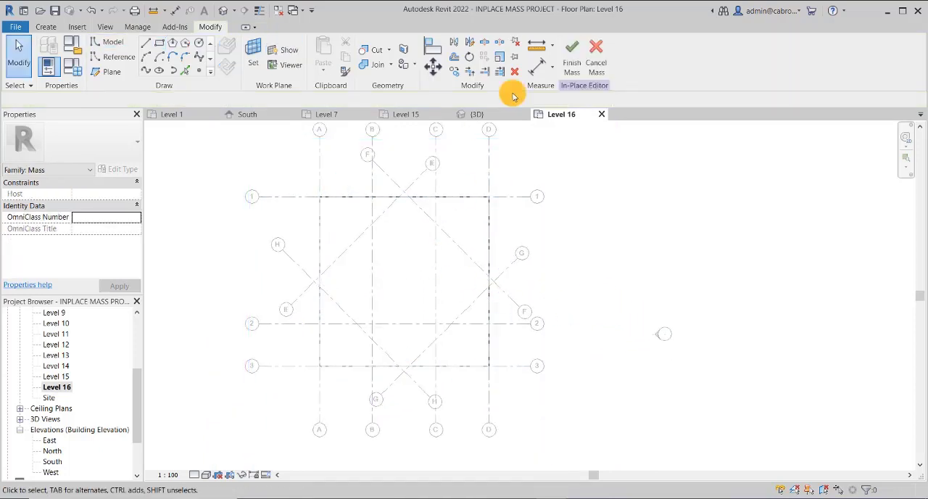
Return to the 3D view and try out selecting the upper solid's top face at Level 15
left_click(224, 14)
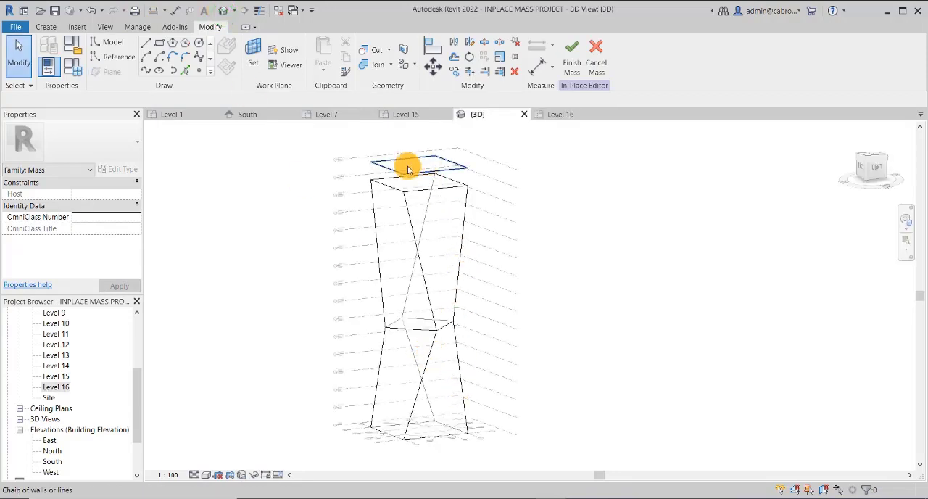
scroll(408, 169, "up", 5)
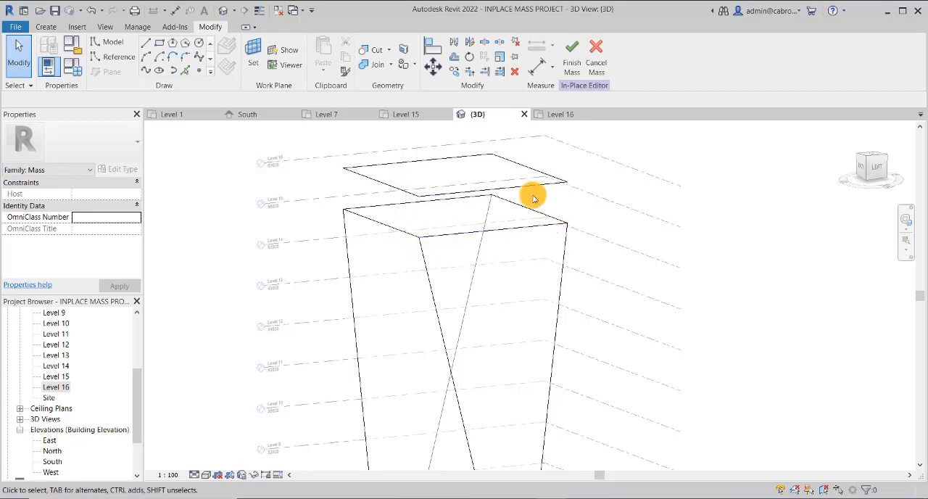
key("Tab")
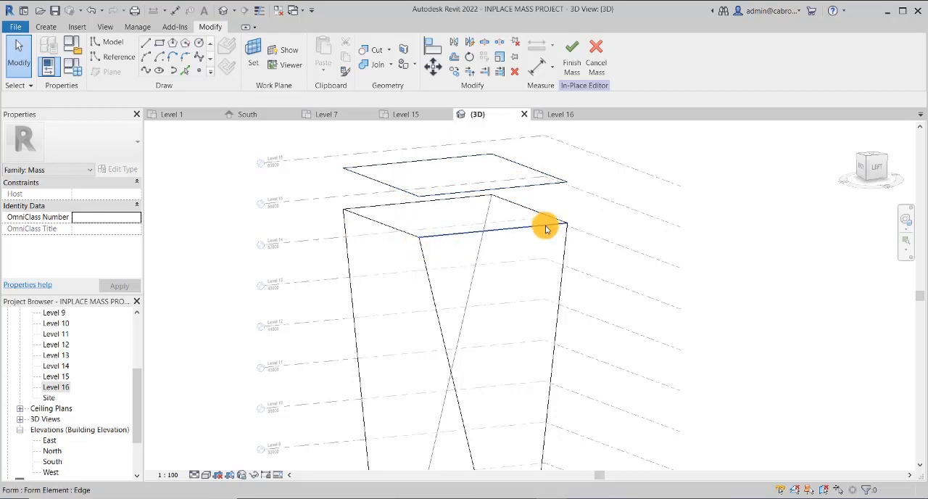
key("Tab")
key("Tab")
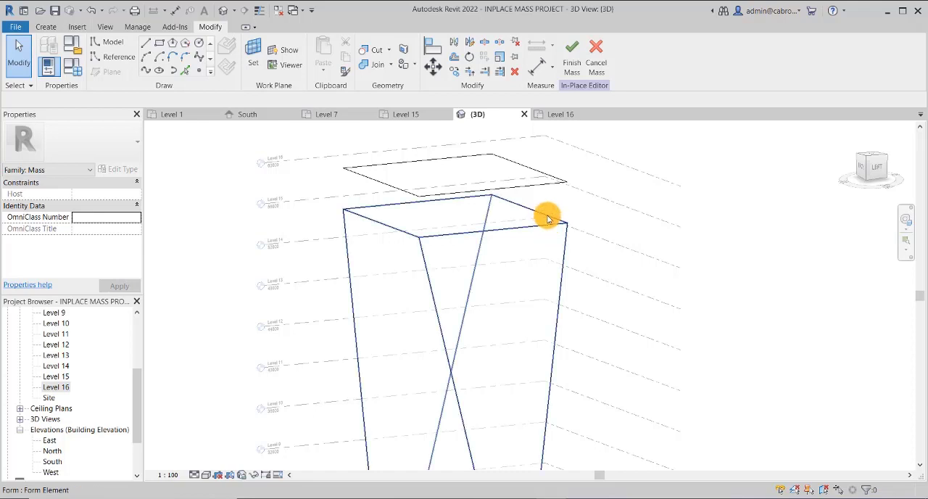
left_click(547, 216)
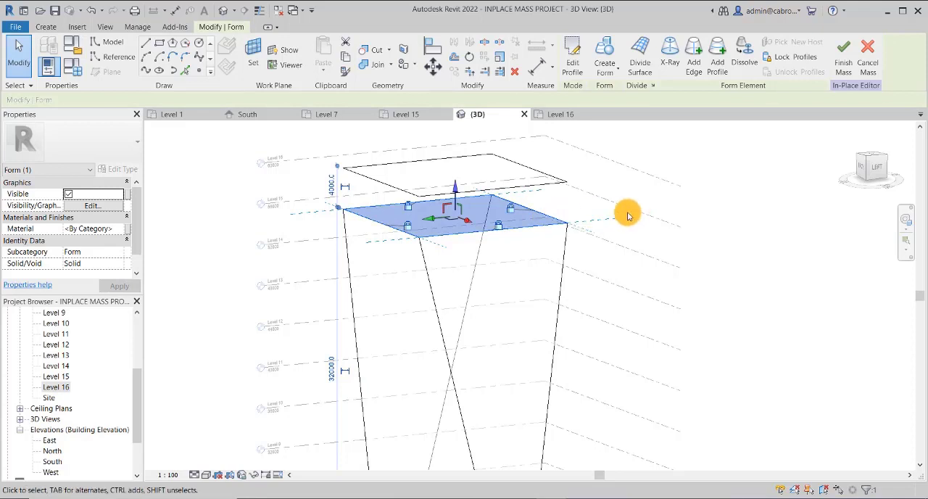
left_click(628, 190)
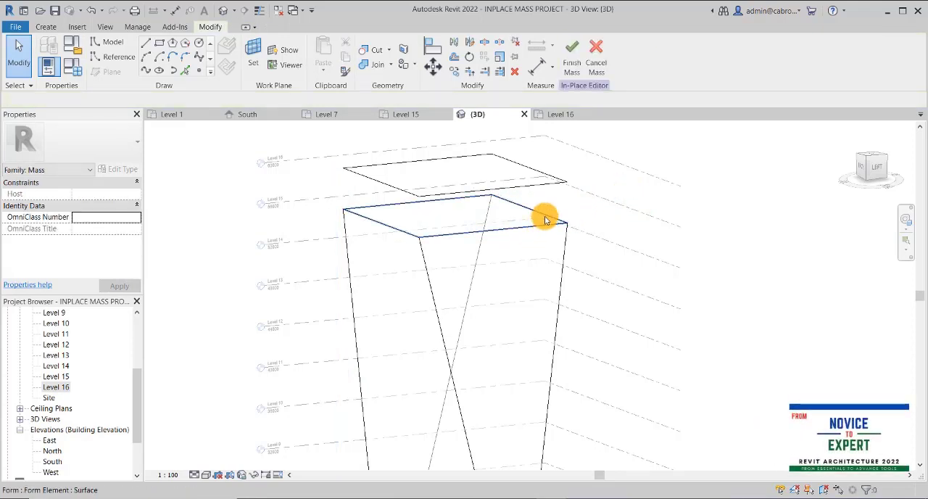
Select the upper solid's Level 15 top face together with the Level 16 profile and create a solid form from them
key("Tab")
key("Tab")
key("Tab")
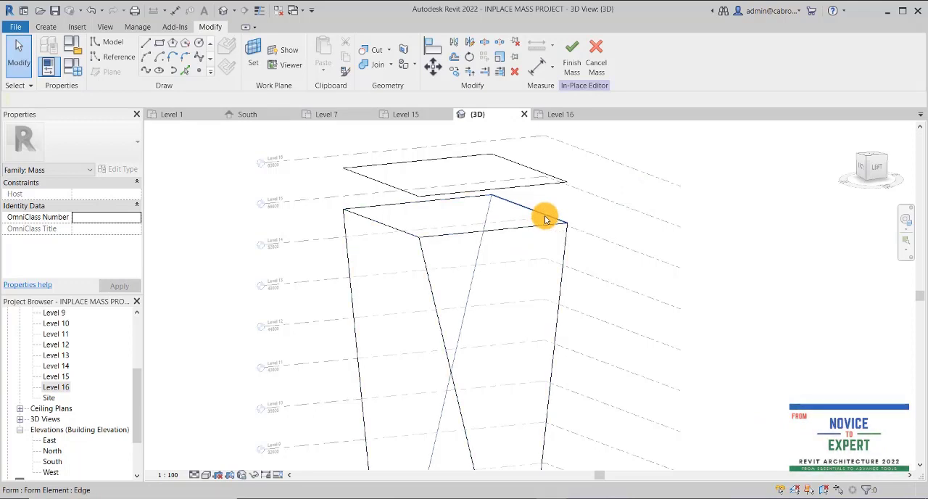
key("Tab")
left_click(545, 219)
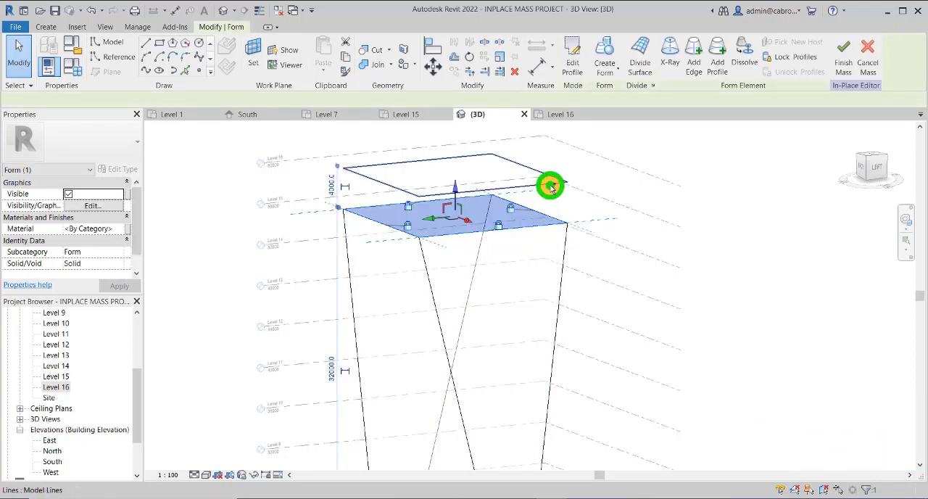
left_click(550, 187, "ctrl")
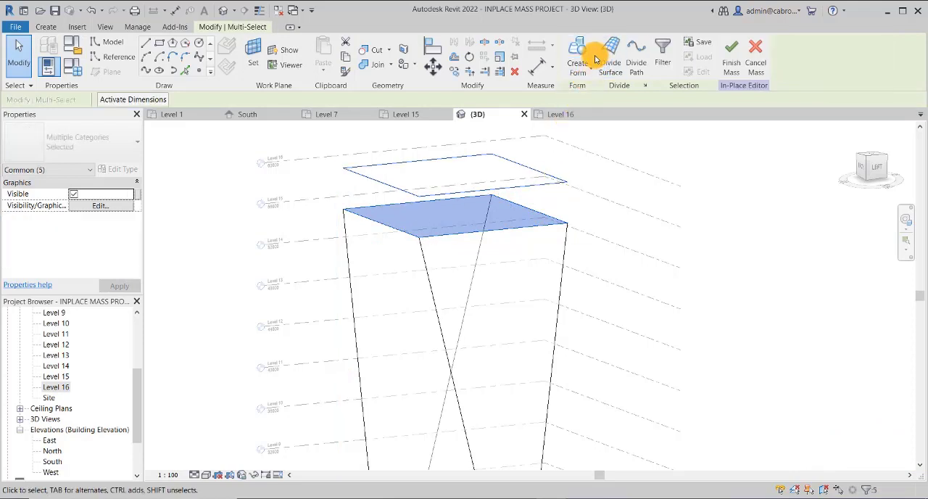
left_click(591, 74)
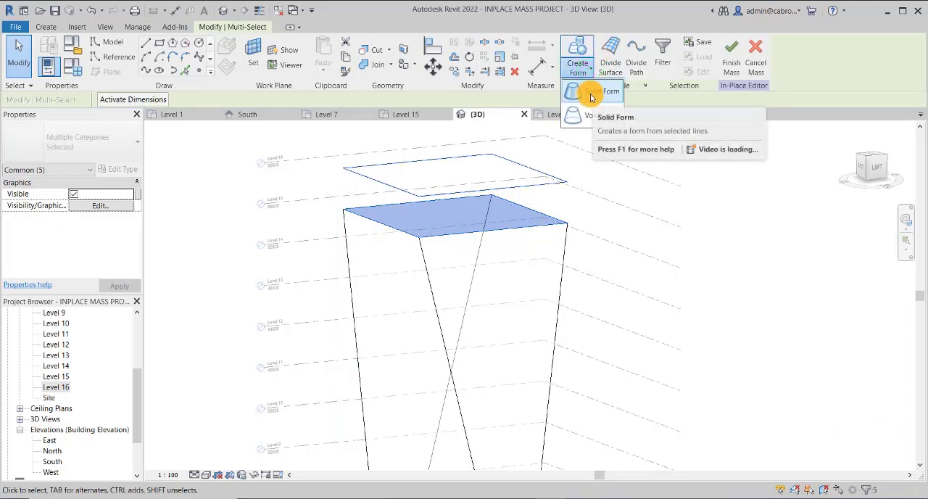
left_click(591, 93)
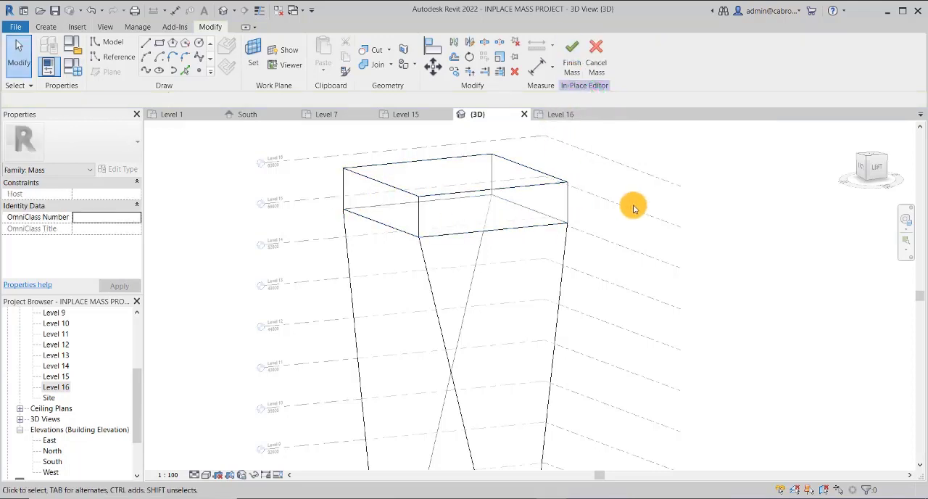
Open the South elevation and finish the in-place mass
scroll(450, 272, "down", 2)
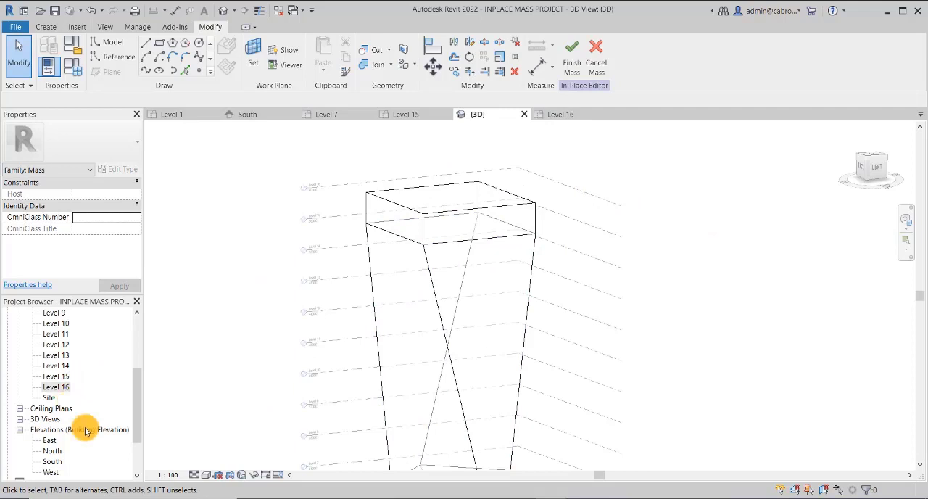
double_click(53, 462)
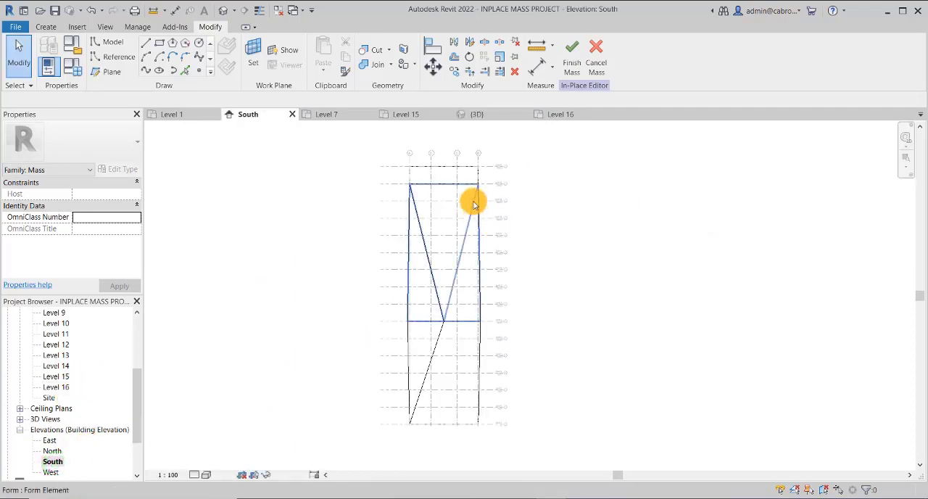
scroll(472, 173, "up", 2)
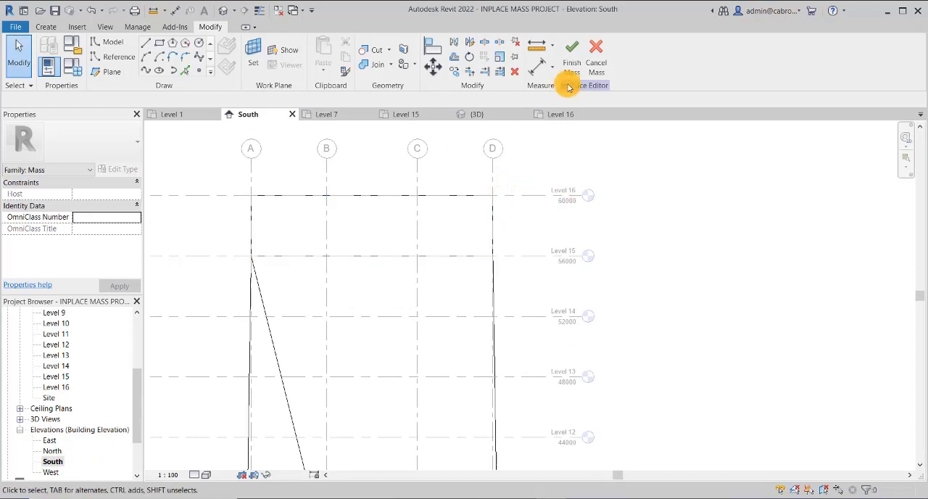
left_click(569, 51)
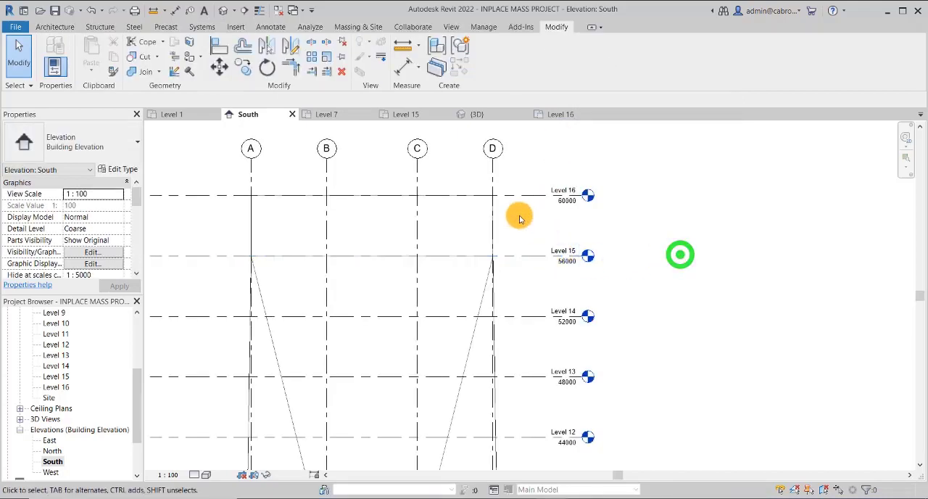
scroll(714, 264, "down", 1)
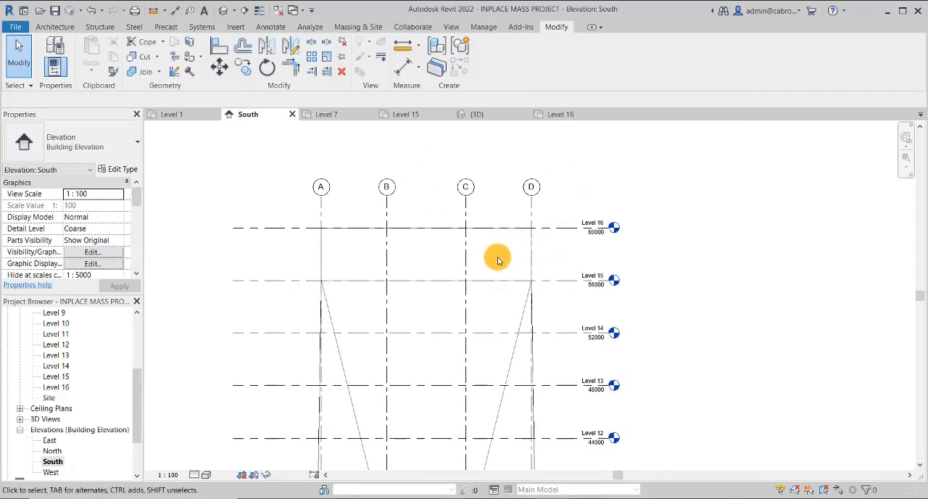
scroll(497, 254, "up", 2)
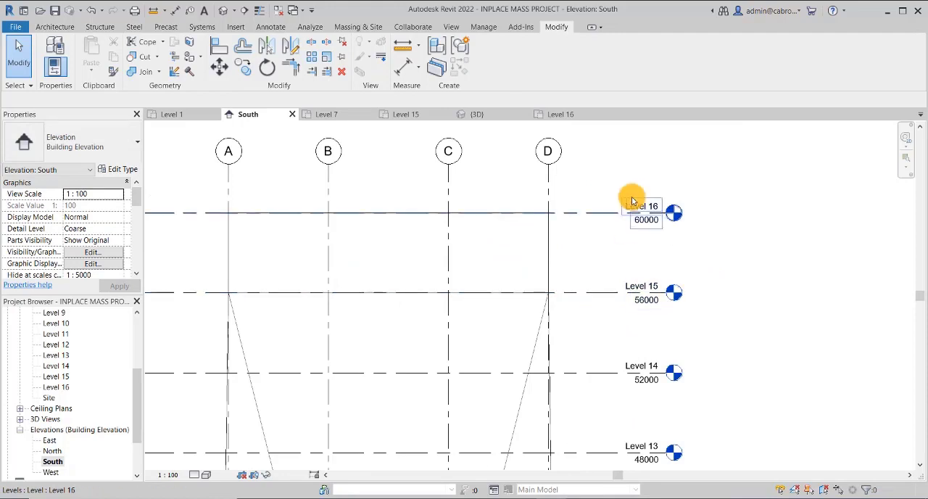
scroll(614, 236, "down", 1)
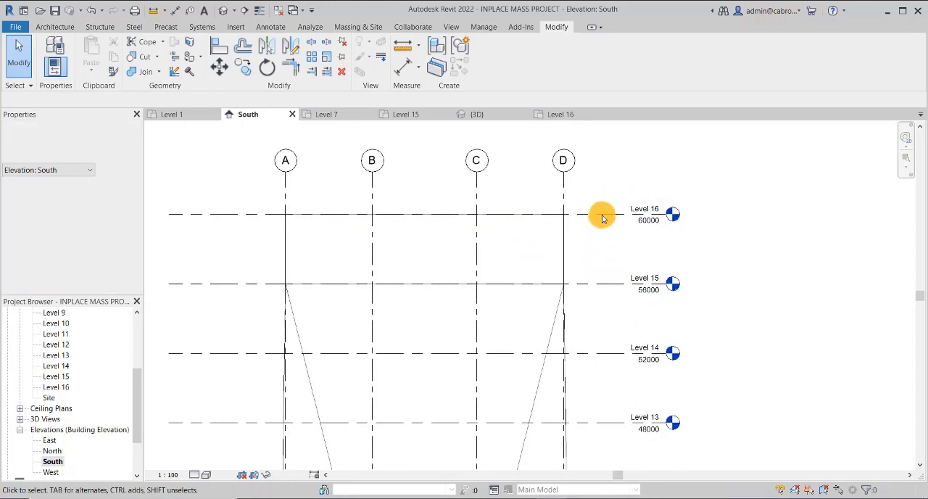
left_click(600, 213)
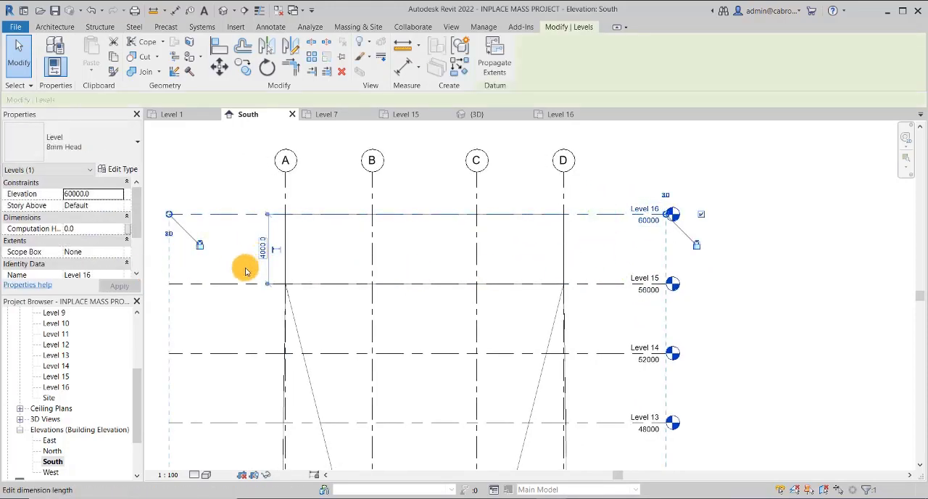
middle_click_drag(246, 256, 294, 260)
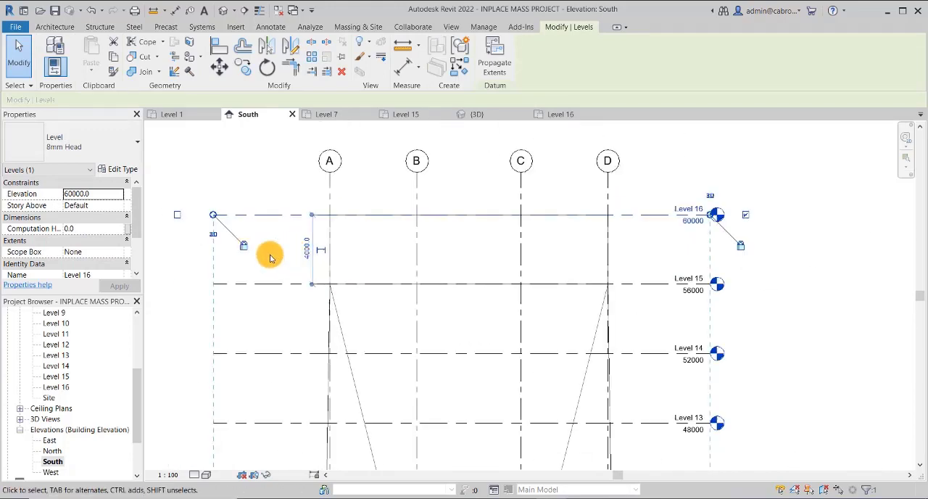
left_click(269, 258)
scroll(280, 193, "down", 2)
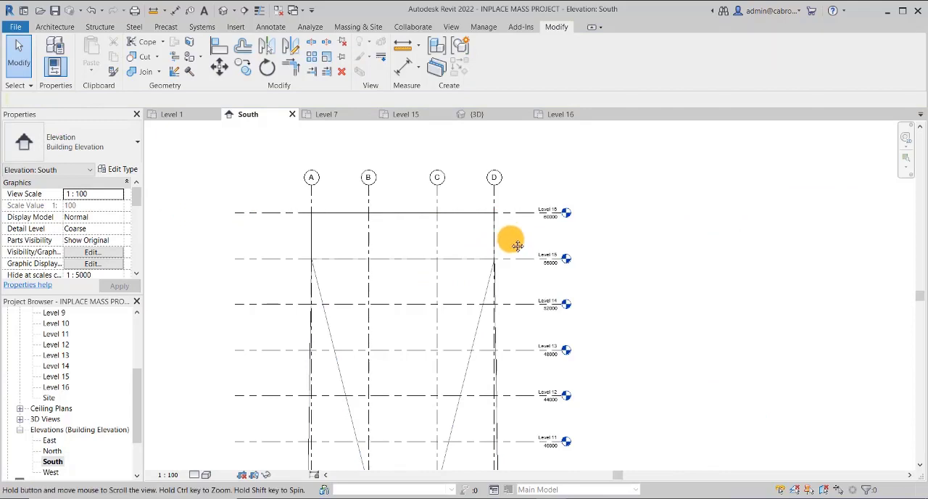
middle_click_drag(512, 239, 509, 243)
scroll(506, 246, "up", 2)
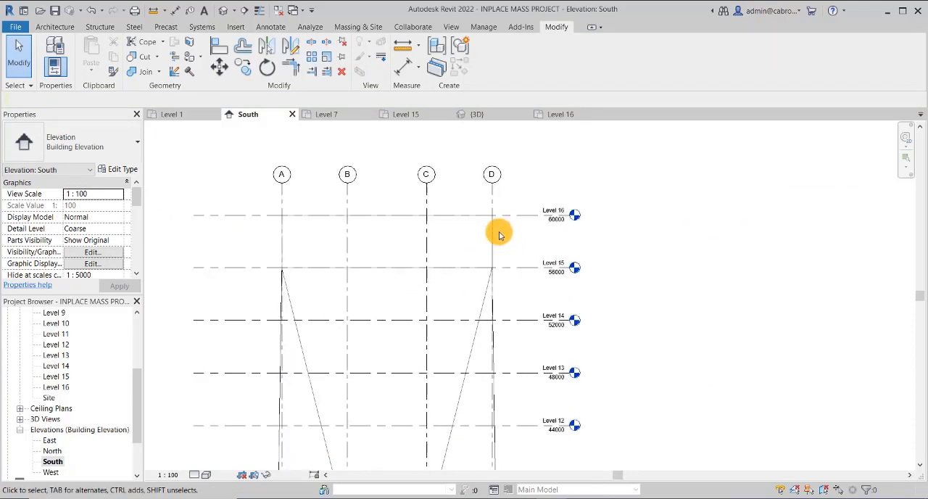
Lower Level 16 in the South elevation by setting its distance above Level 15 to 1500
left_click(524, 211)
middle_click_drag(536, 251, 547, 250)
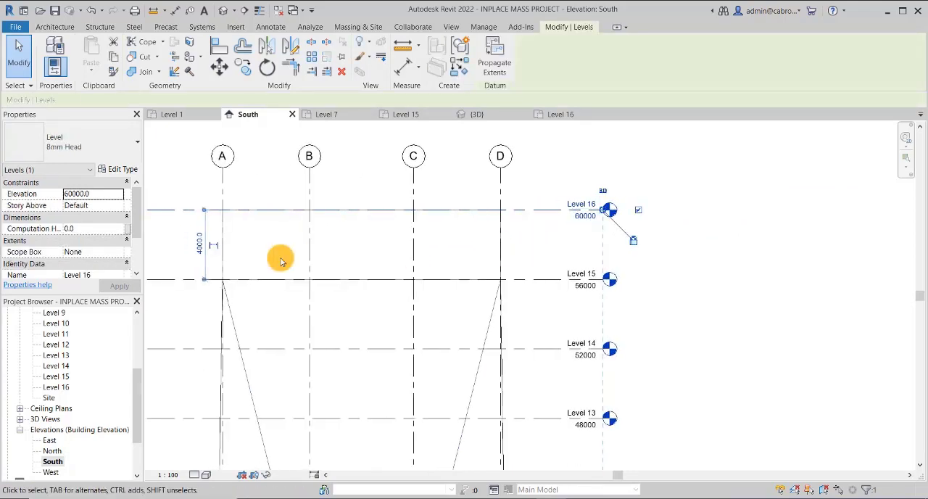
left_click(195, 245)
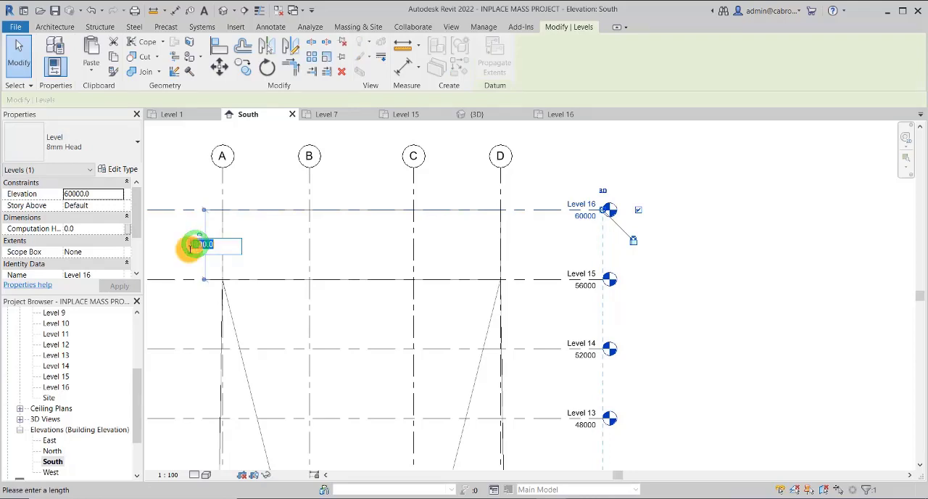
type("1500")
left_click(269, 187)
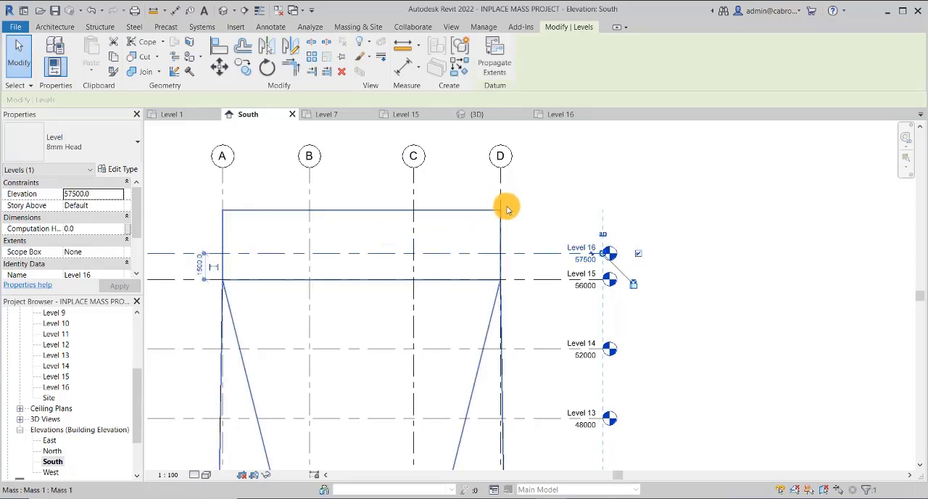
left_click(537, 205)
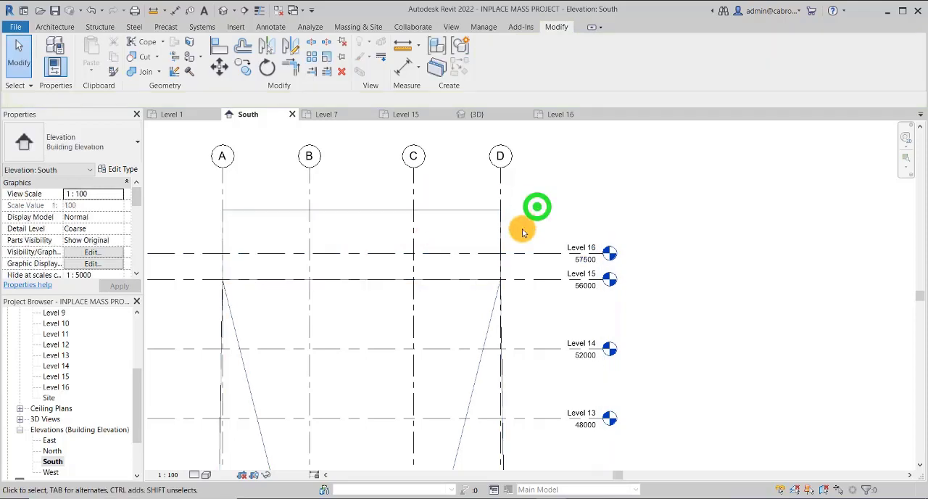
Select the tower mass in the South elevation and reopen it for in-place editing
scroll(526, 221, "down", 1)
middle_click_drag(526, 222, 484, 249)
left_click(440, 235)
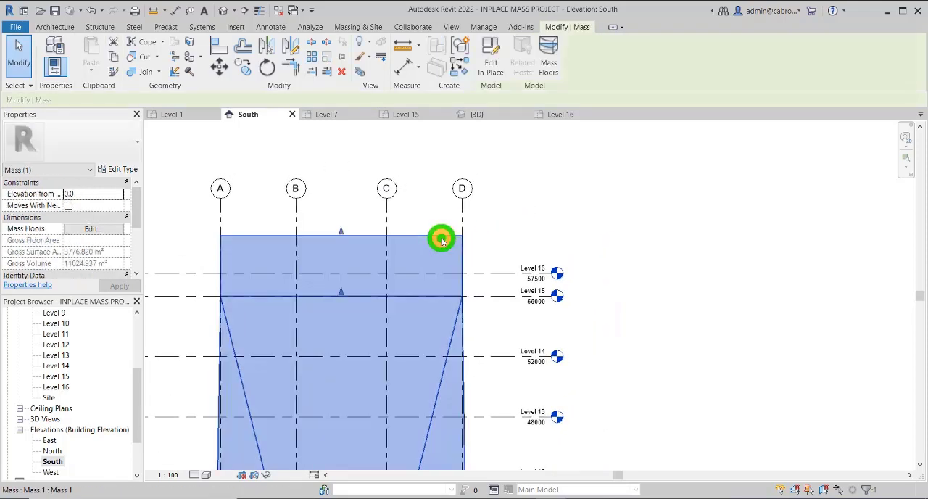
left_click(492, 58)
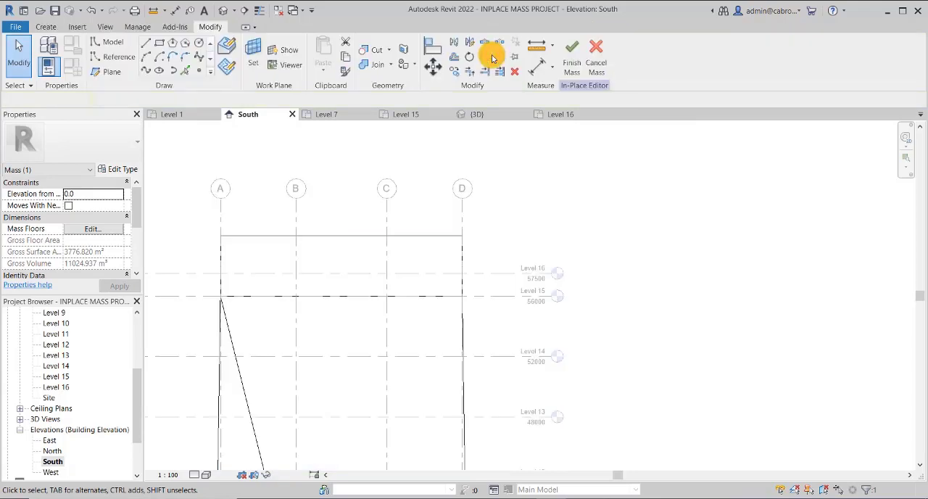
Align the mass's top face to Level 16, lock the alignment, and finish the mass
left_click(434, 46)
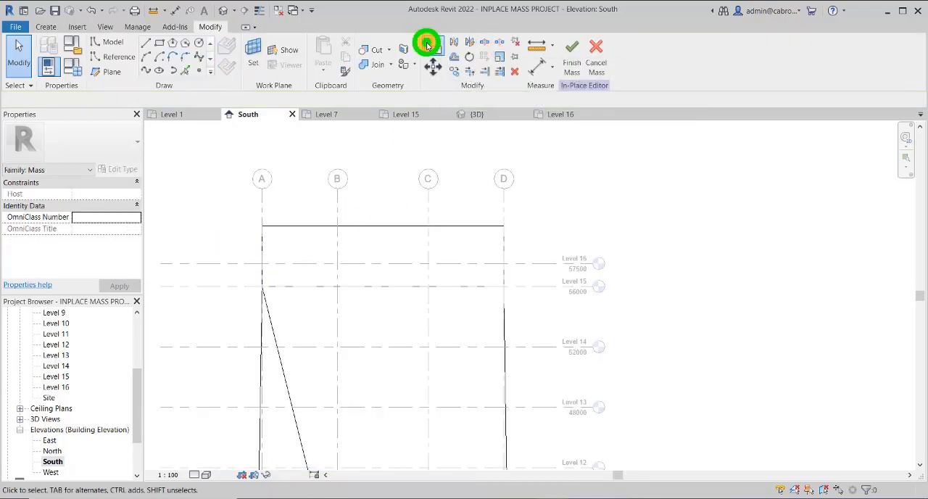
left_click(248, 264)
left_click(293, 224)
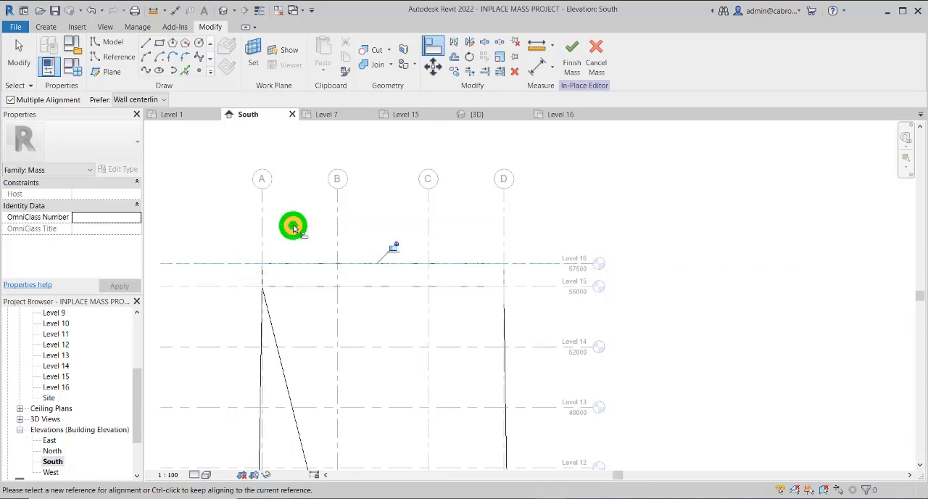
left_click(393, 248)
scroll(410, 254, "down", 1)
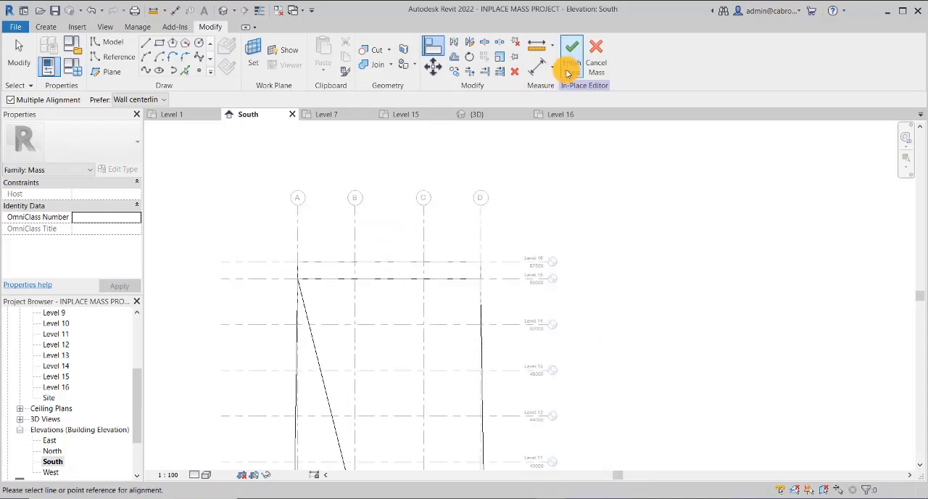
left_click(571, 52)
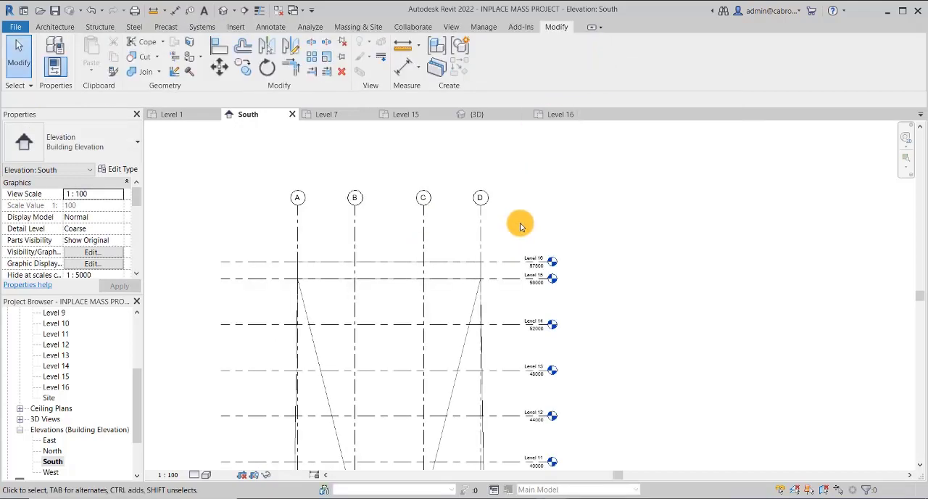
Return to the 3D view and examine the whole tower mass from its Level 16 top to its base at the grids
left_click(225, 13)
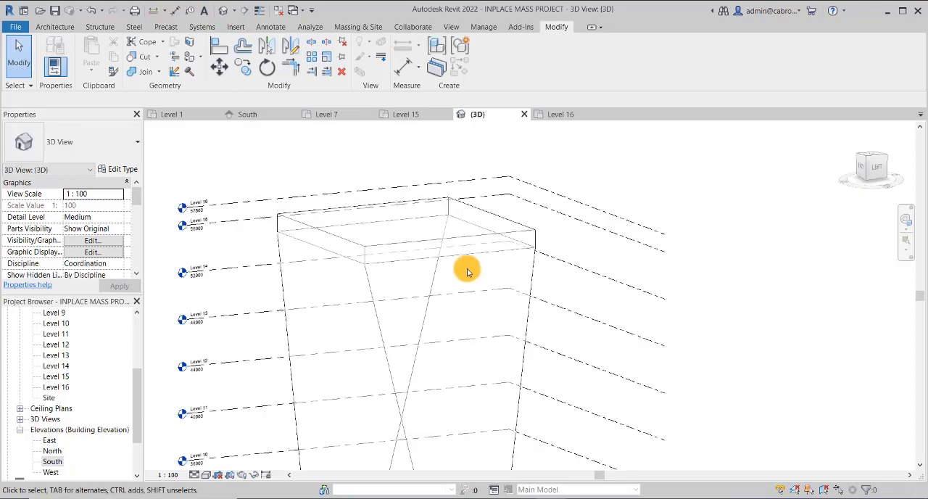
middle_click_drag(482, 219, 467, 163)
scroll(457, 192, "down", 5)
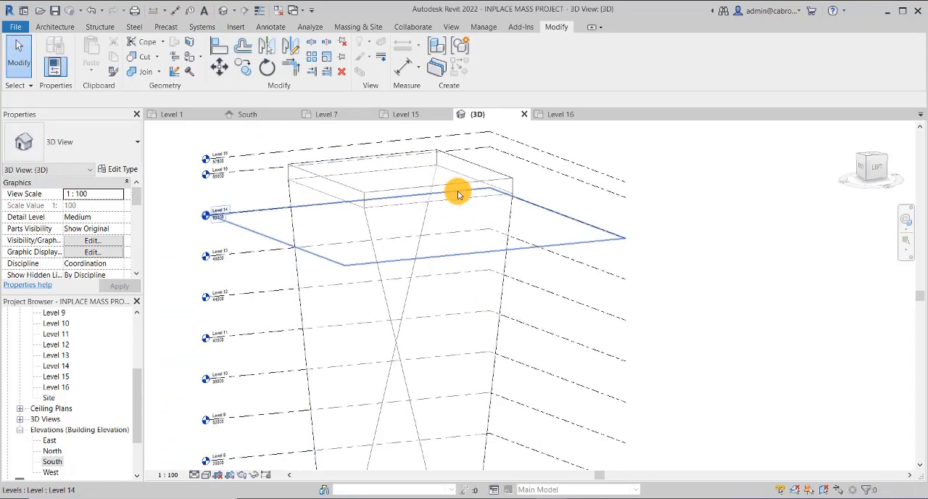
middle_click_drag(452, 340, 452, 297)
scroll(454, 301, "down", 3)
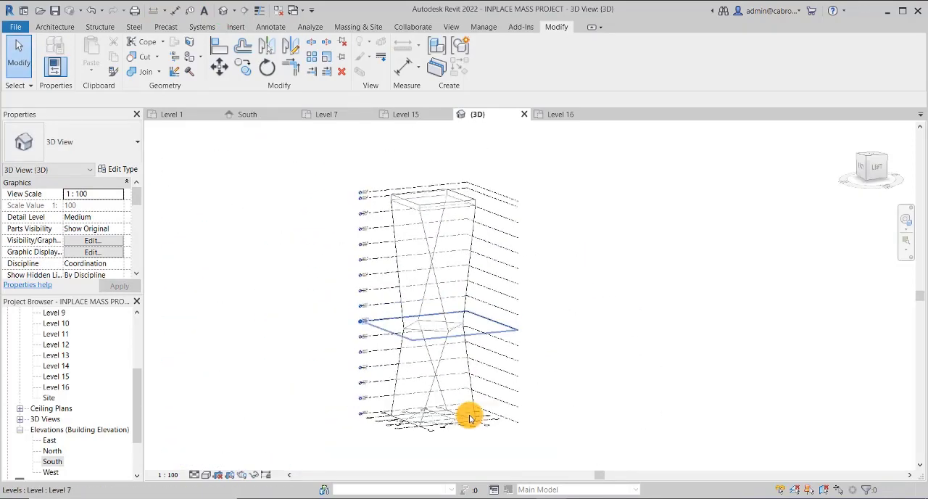
middle_click_drag(472, 459, 469, 404)
scroll(429, 372, "up", 5)
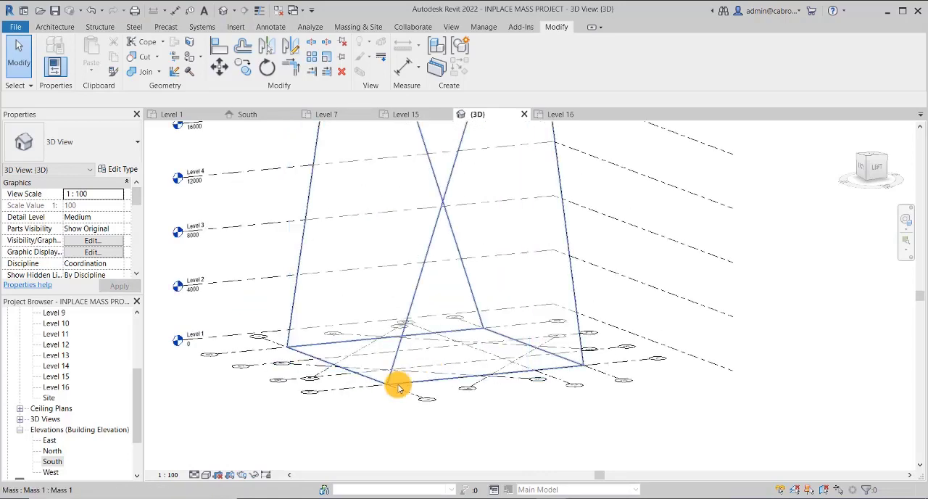
scroll(408, 387, "down", 4)
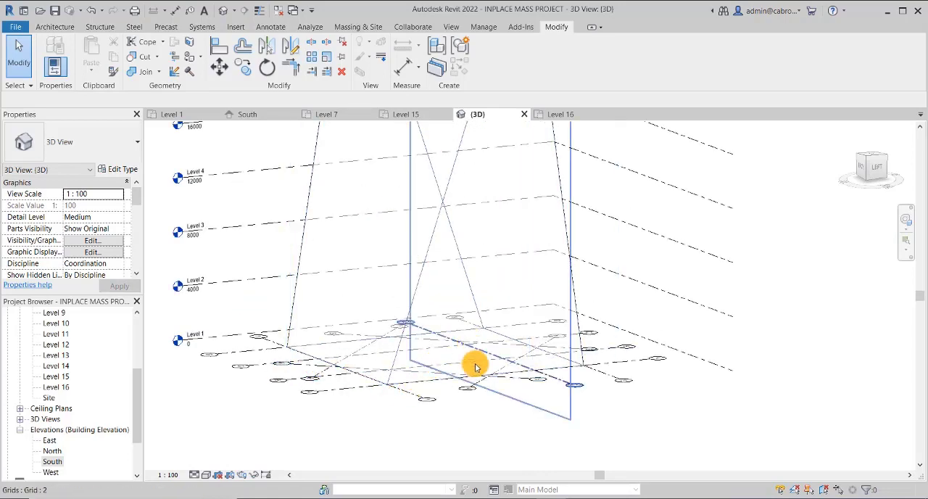
scroll(477, 365, "down", 5)
middle_click_drag(503, 306, 488, 370)
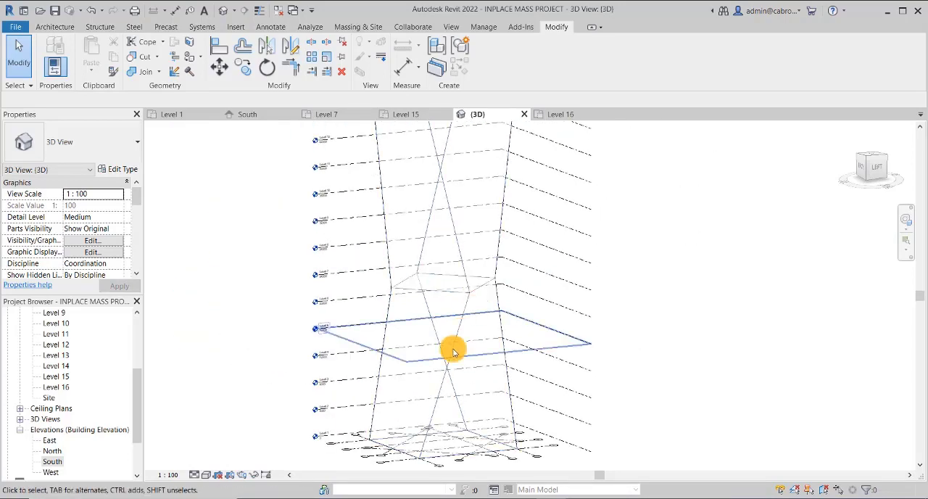
middle_click_drag(471, 293, 469, 420)
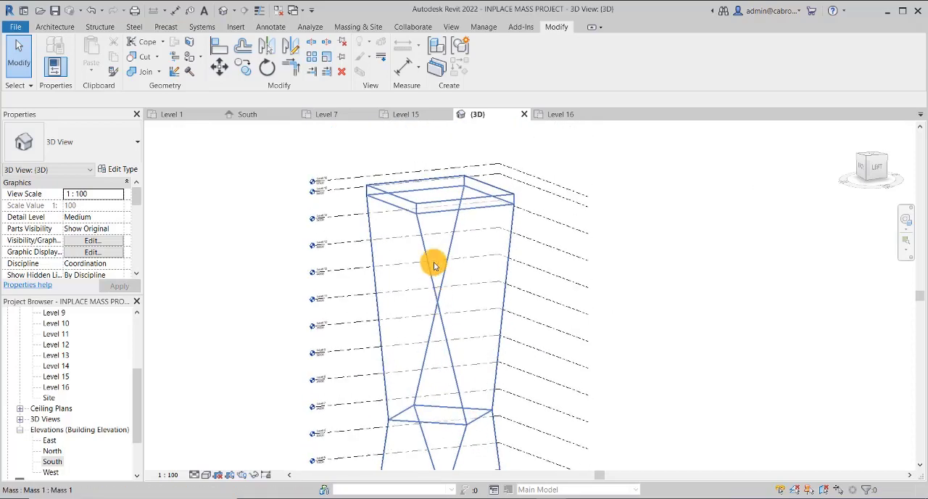
scroll(419, 214, "up", 3)
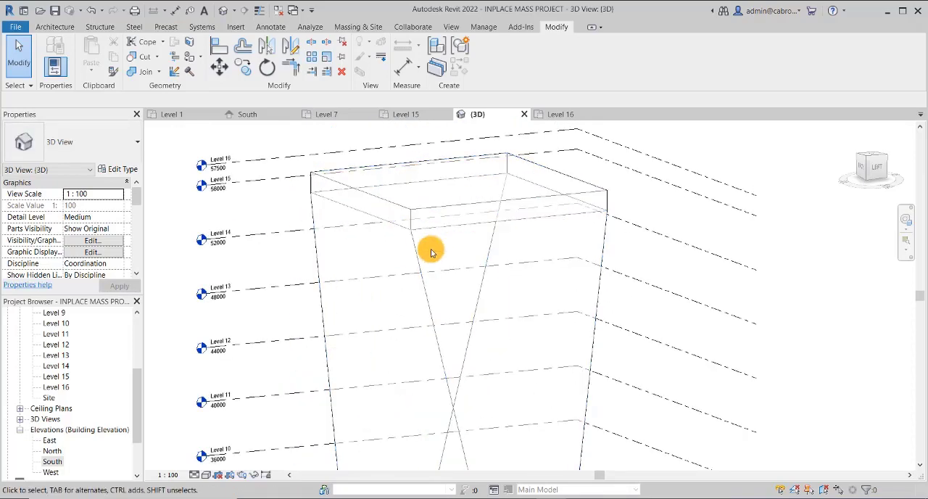
scroll(429, 249, "down", 5)
middle_click_drag(528, 298, 540, 255)
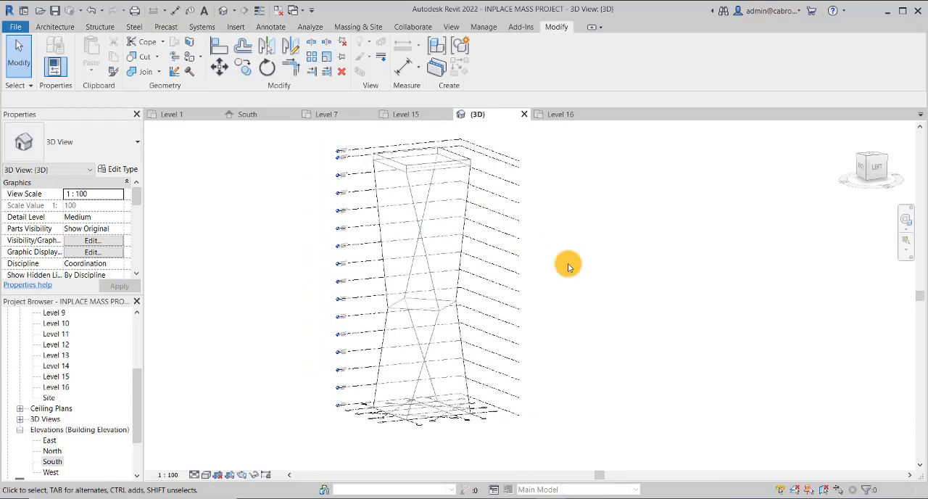